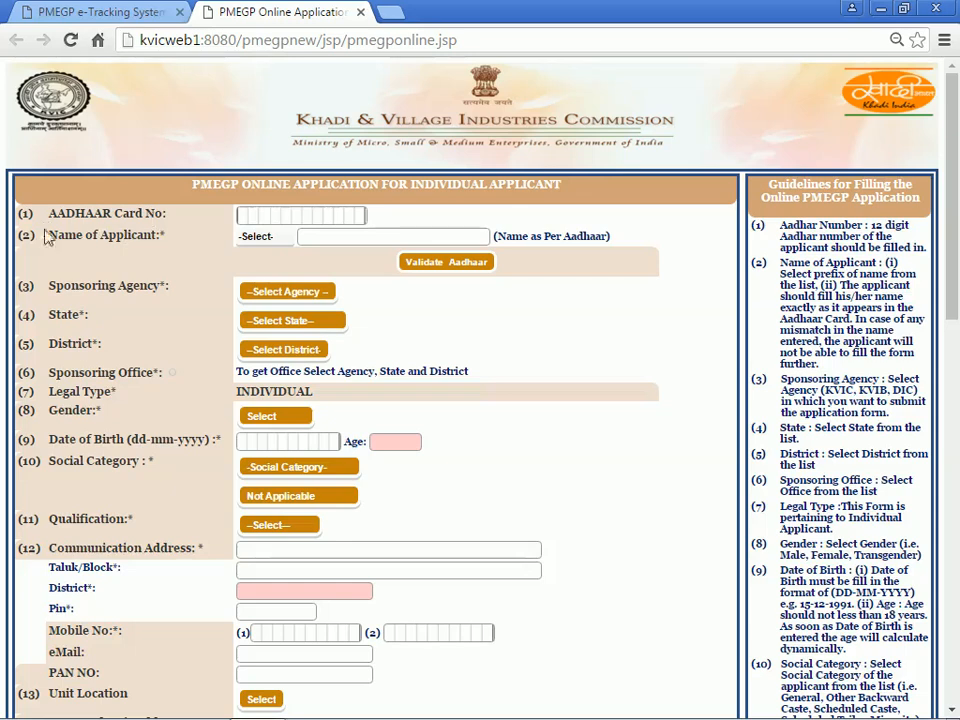
Step: Enter the applicant's 12-digit Aadhaar card number on the application form
left_click(245, 216)
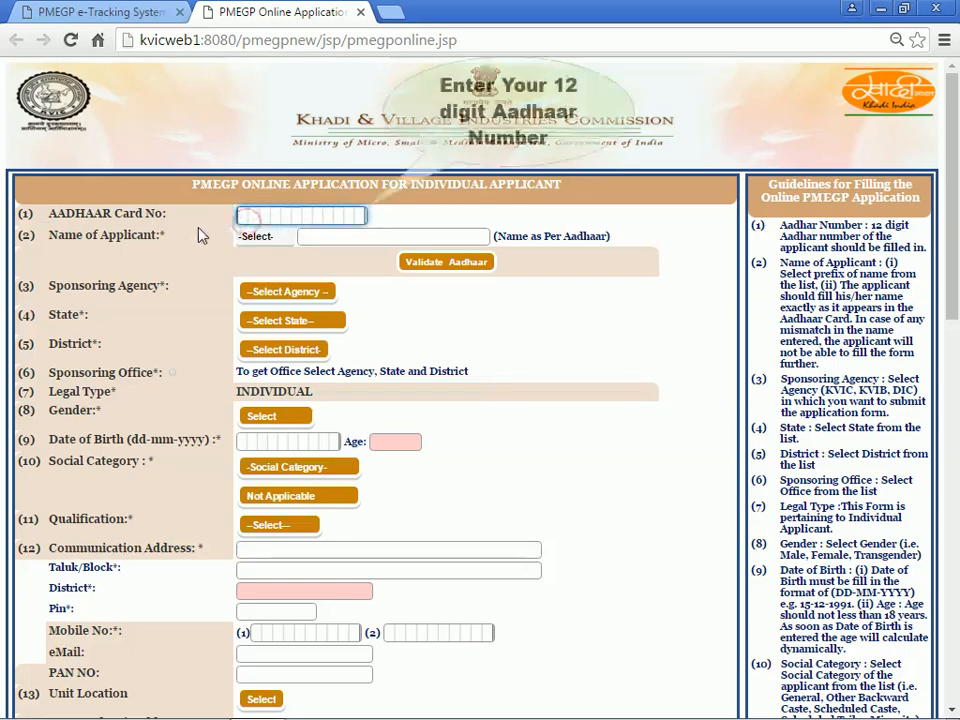
type("1")
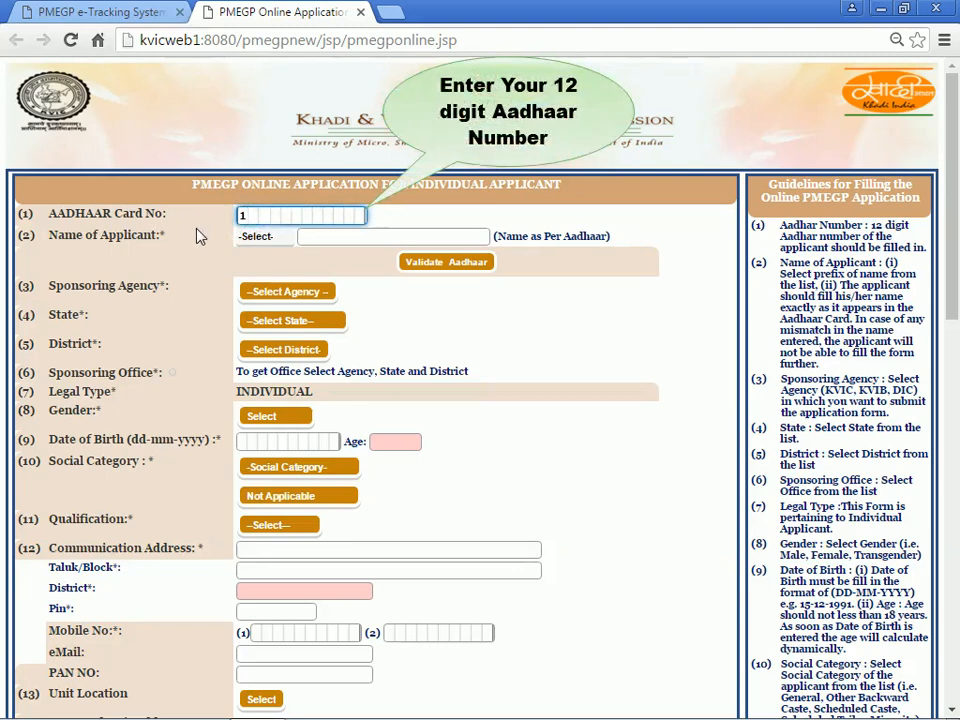
type("23456789")
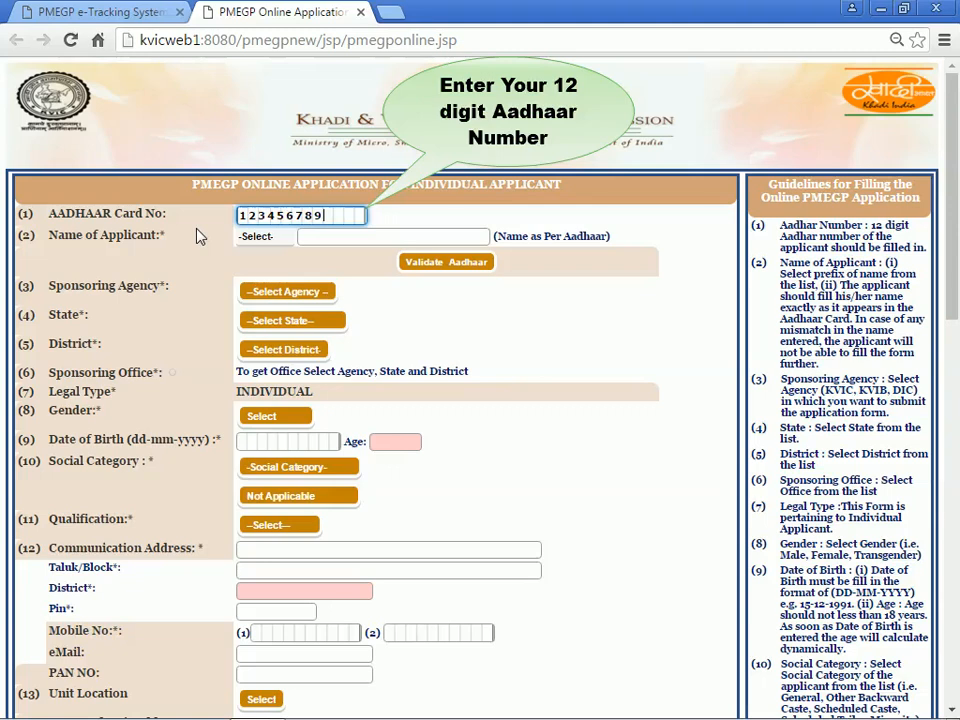
type("123")
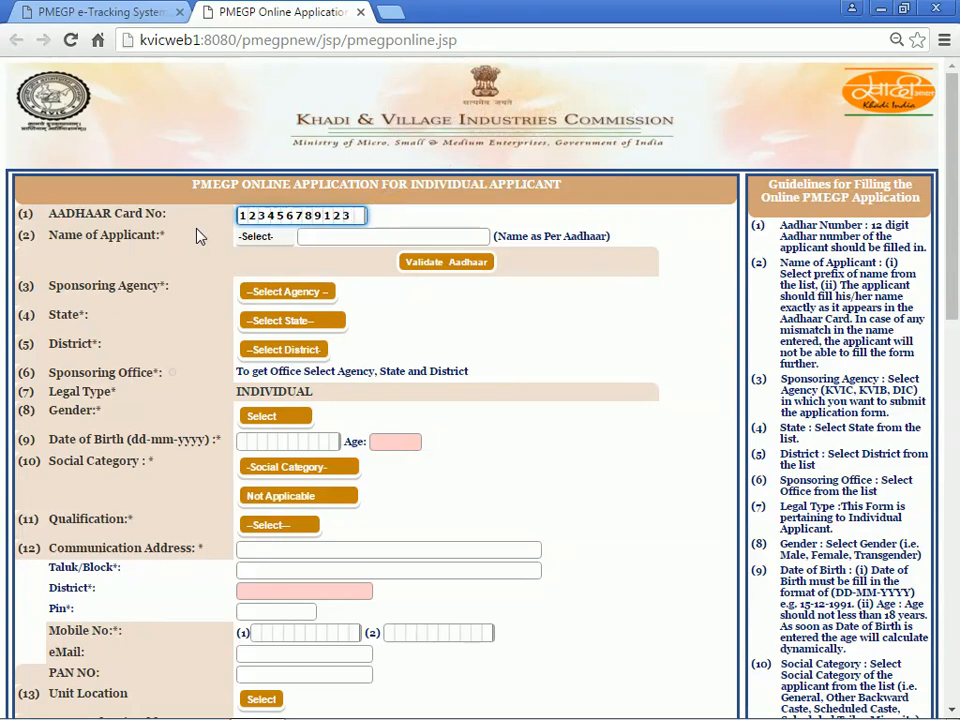
left_click(196, 236)
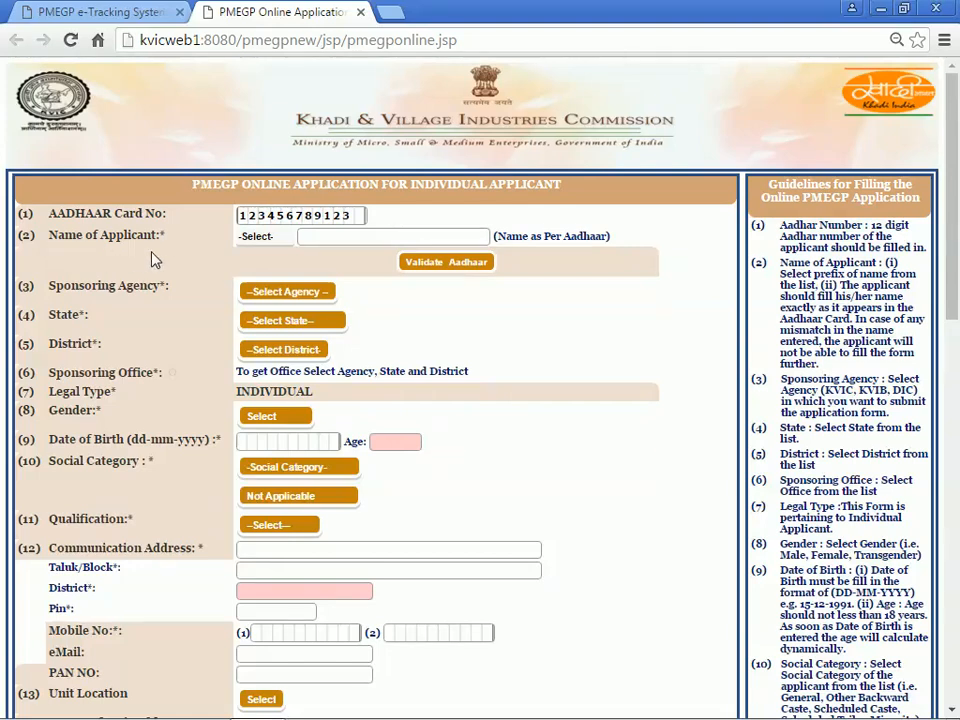
left_click(258, 242)
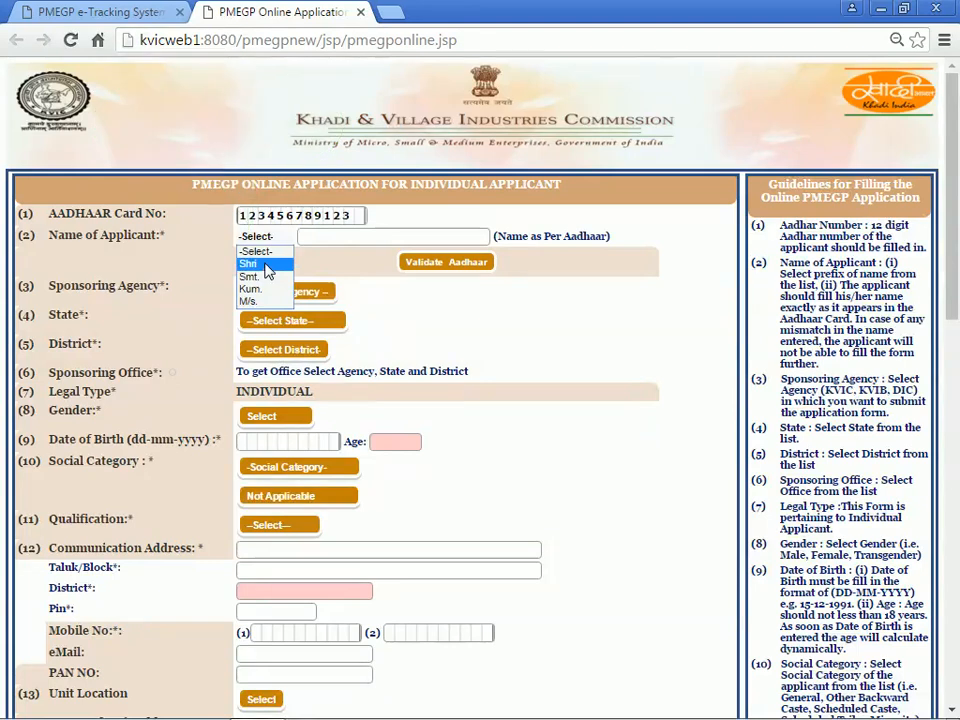
Step: Choose Shri as prefix, enter the applicant's full name as per Aadhaar, and validate it
left_click(268, 264)
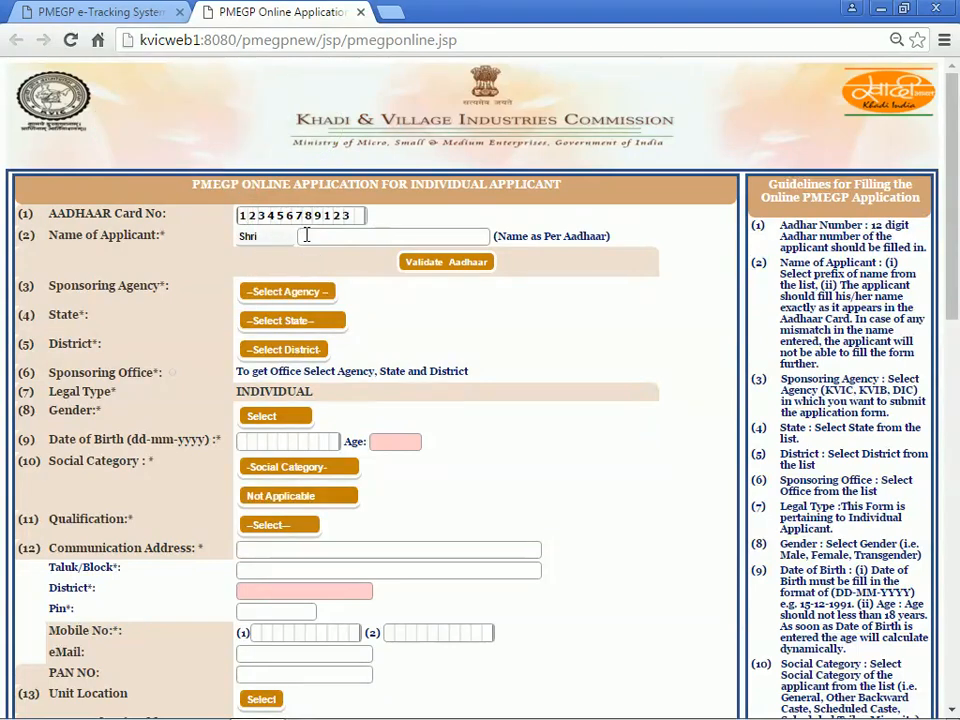
left_click(307, 235)
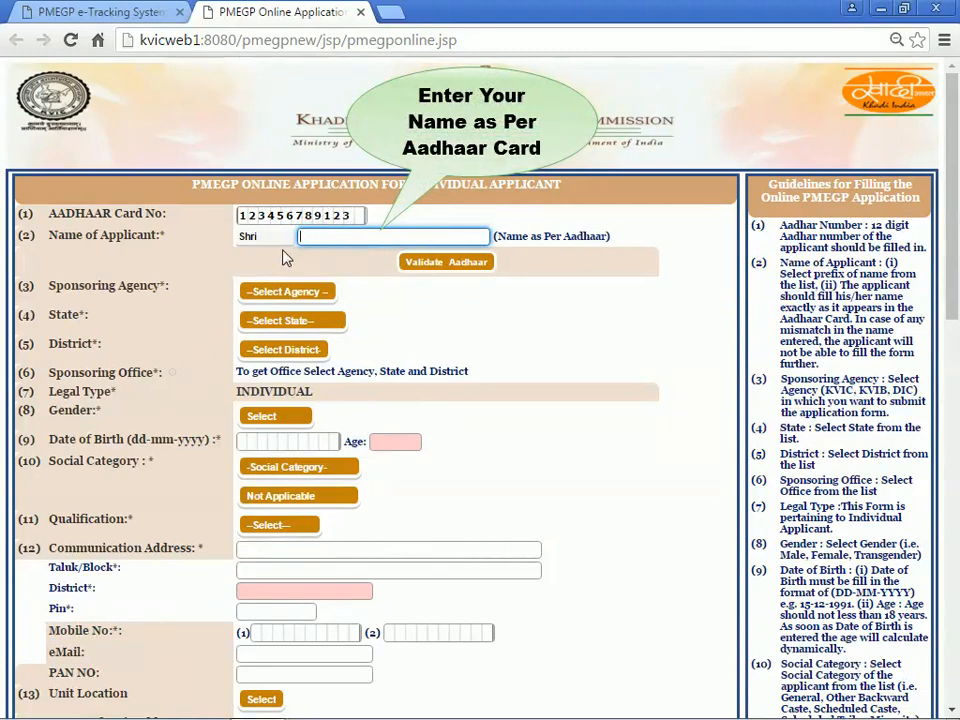
left_click(283, 250)
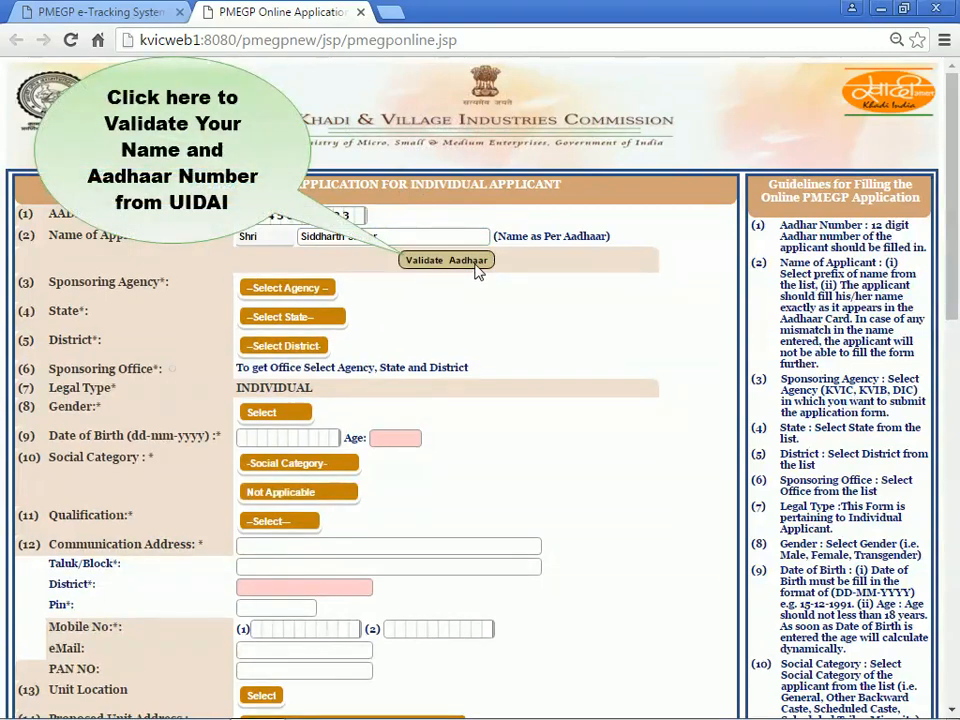
left_click(477, 270)
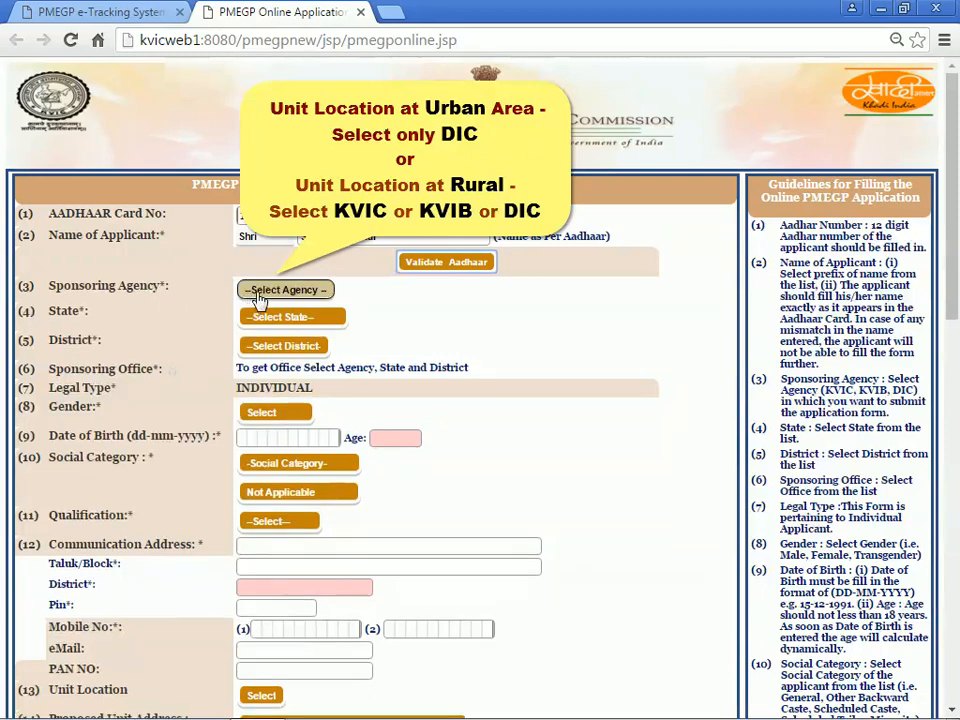
Step: Select KVIC as the sponsoring agency and Maharashtra as the state
left_click(258, 295)
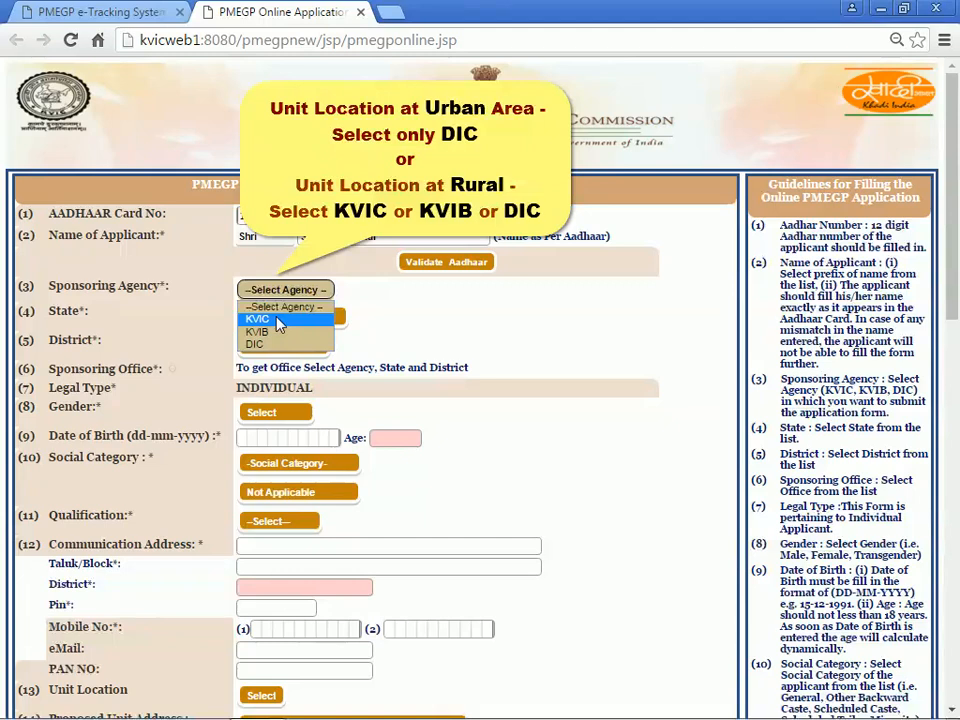
left_click(279, 323)
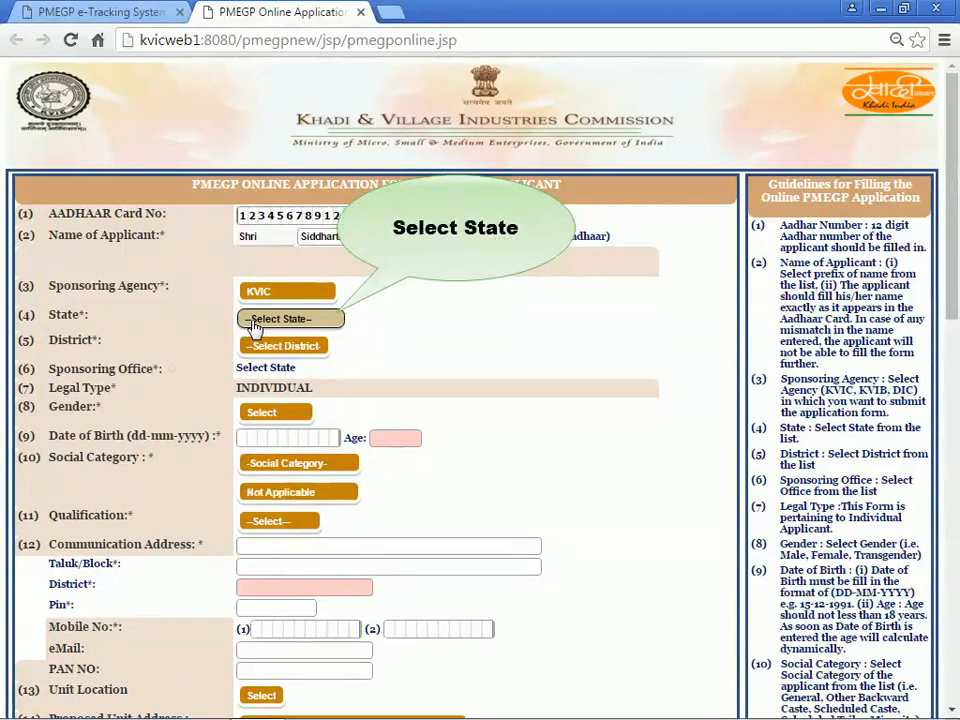
left_click(255, 323)
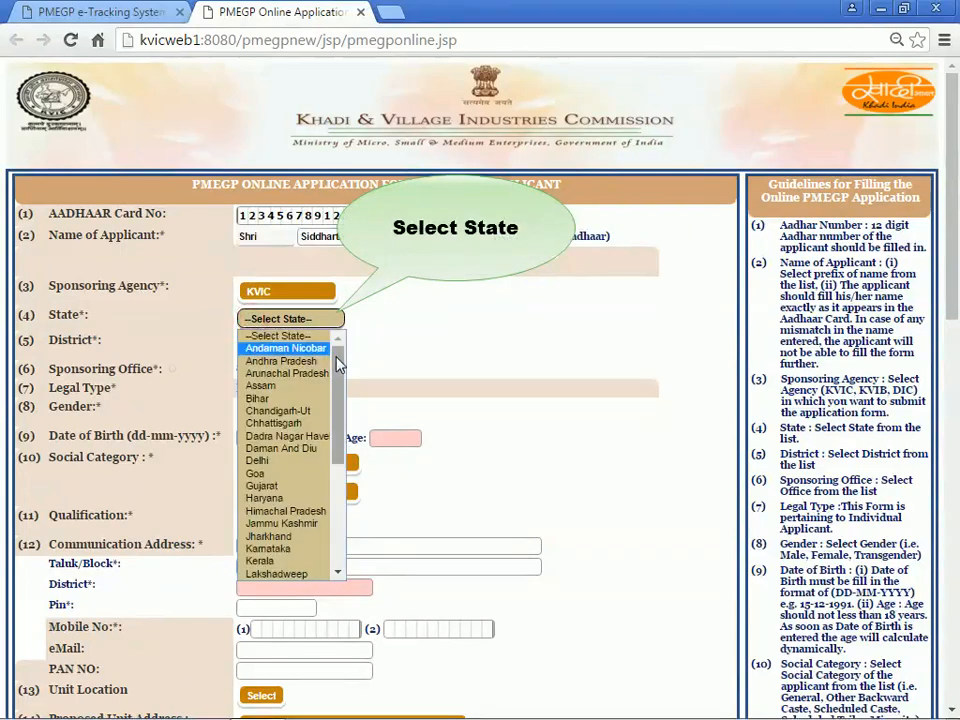
mouse_move(338, 365)
left_mouse_down()
mouse_move(336, 476)
mouse_move(335, 380)
left_mouse_up()
scroll(306, 390, "down", 6)
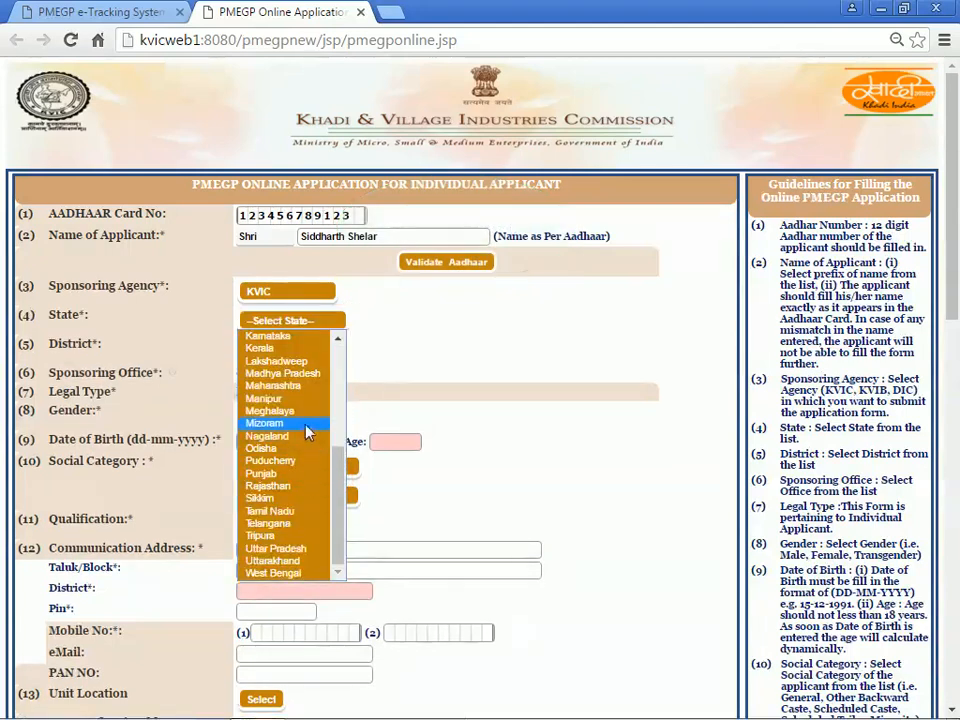
left_click(302, 388)
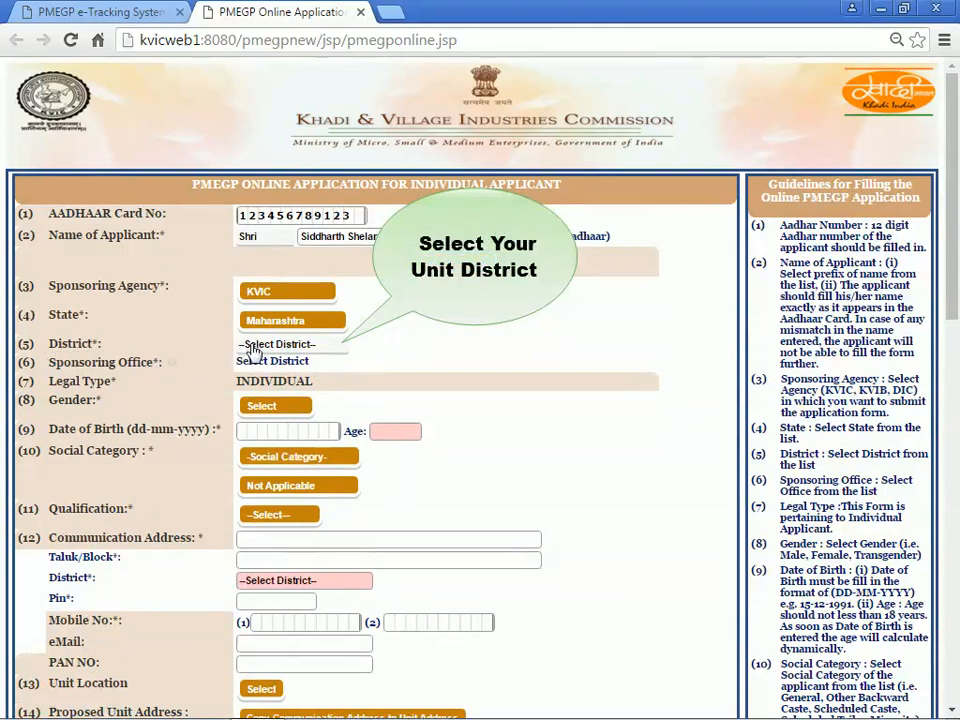
Step: Pick Ratnagiri from the Maharashtra districts and bring the Gender field into view
left_click(253, 350)
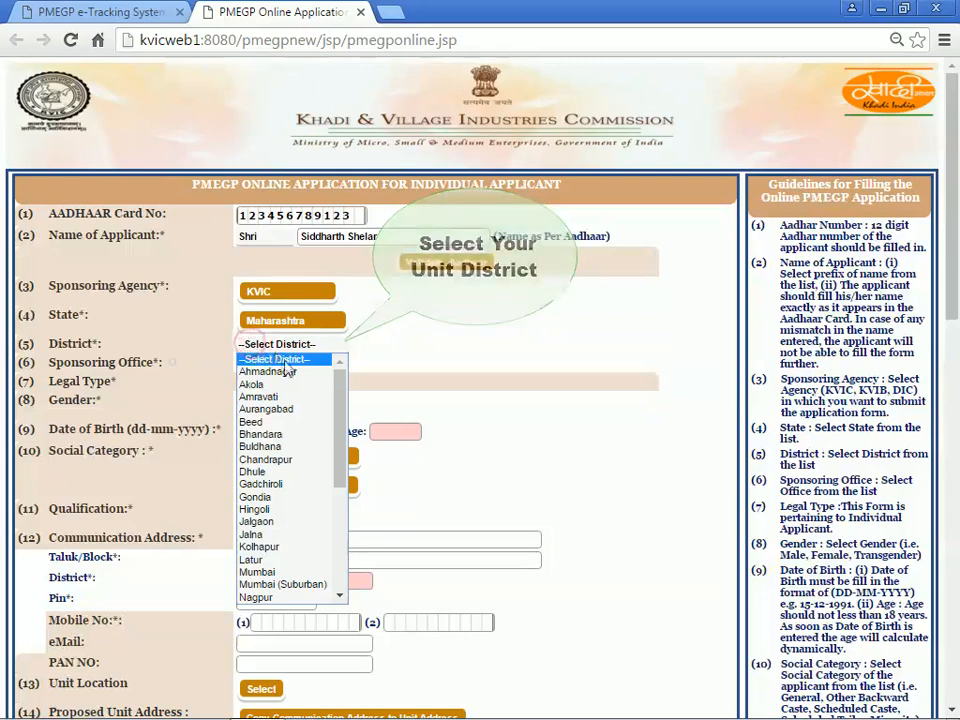
scroll(290, 480, "down", 6)
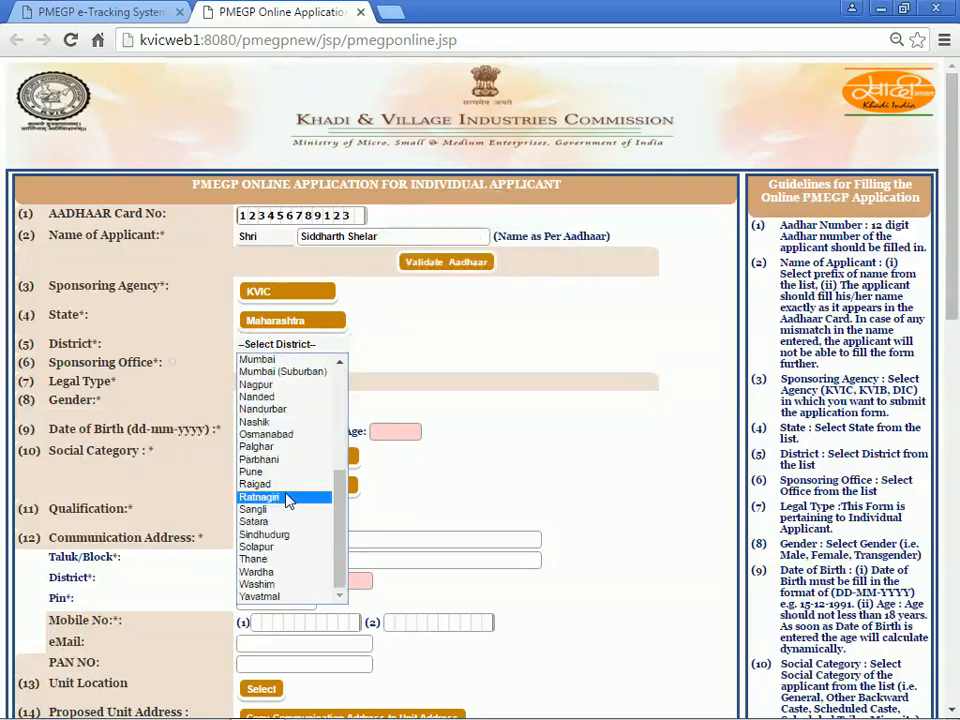
left_click(288, 497)
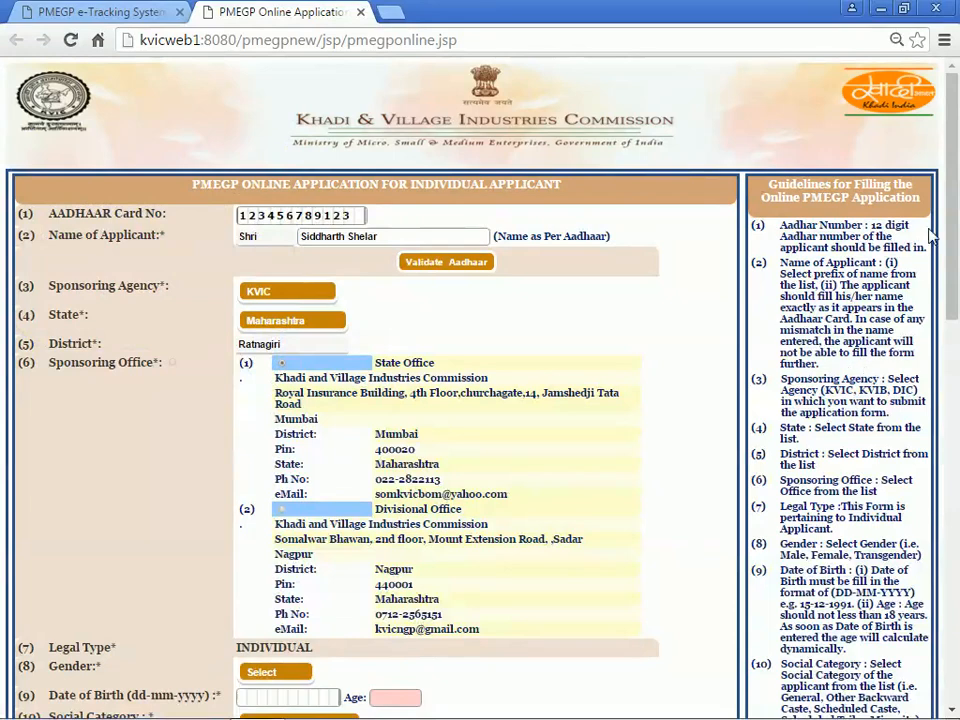
scroll(953, 232, "down", 1)
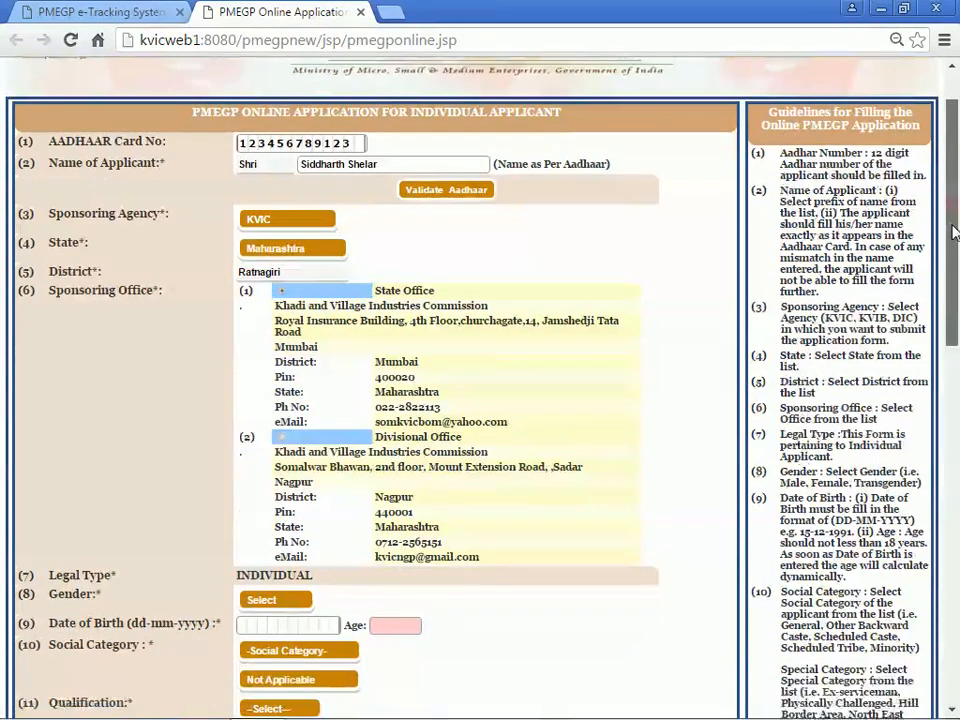
left_click_drag(953, 232, 957, 421)
scroll(955, 404, "up", 1)
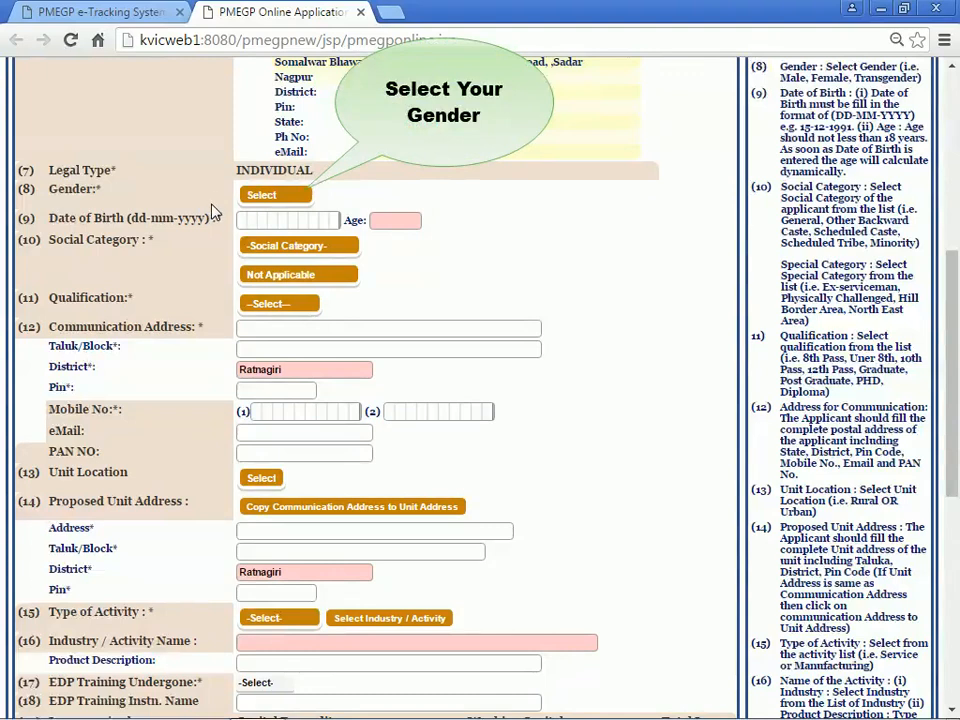
left_click(262, 196)
left_click(262, 196)
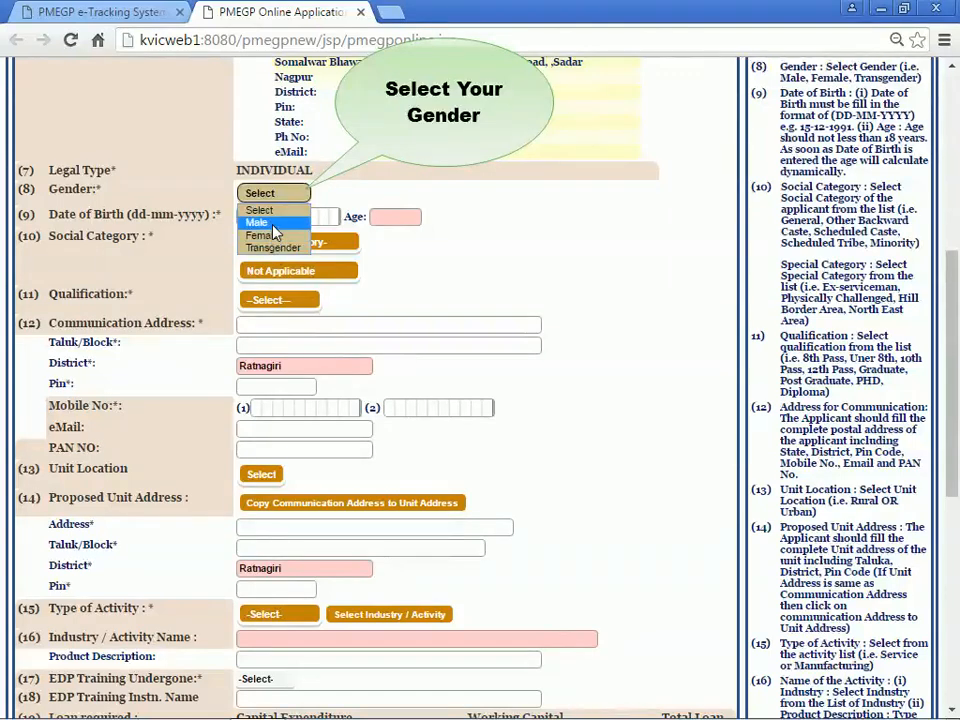
left_click(258, 222)
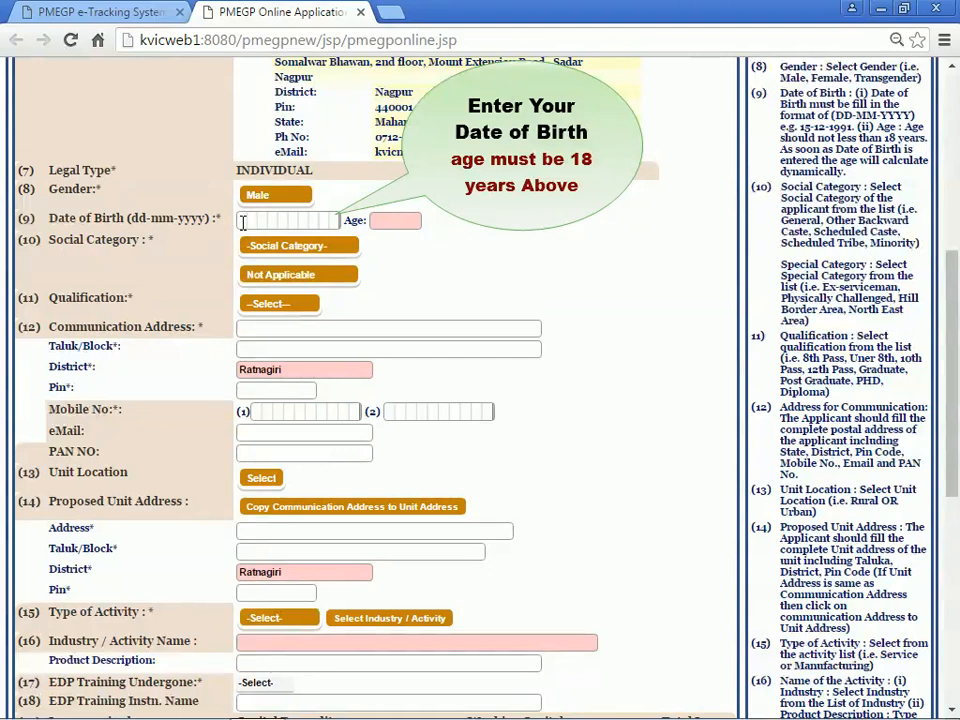
left_click(241, 222)
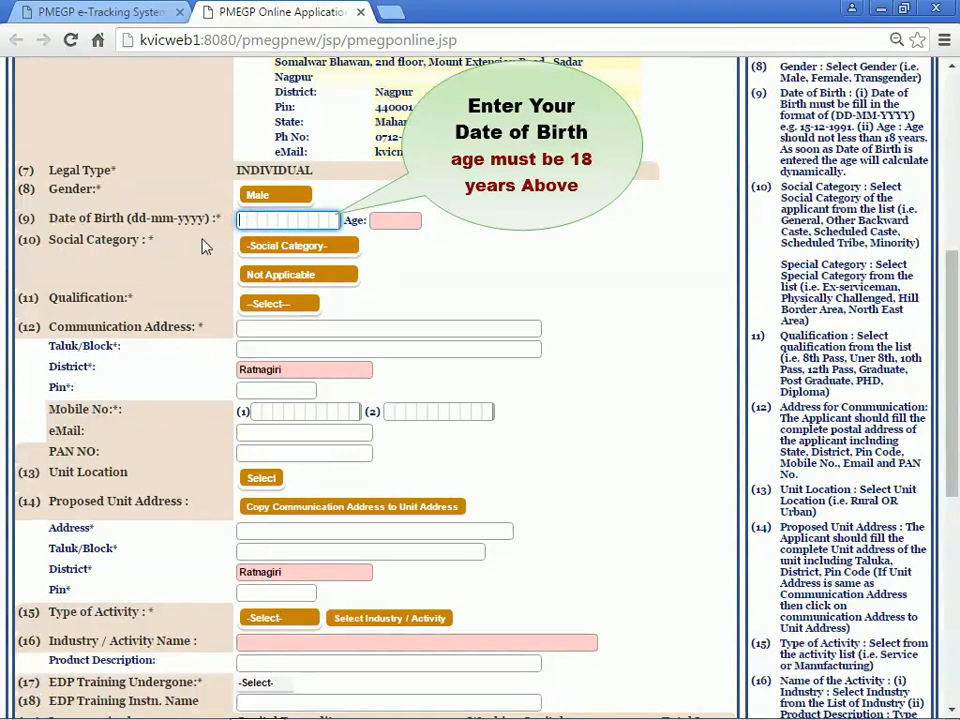
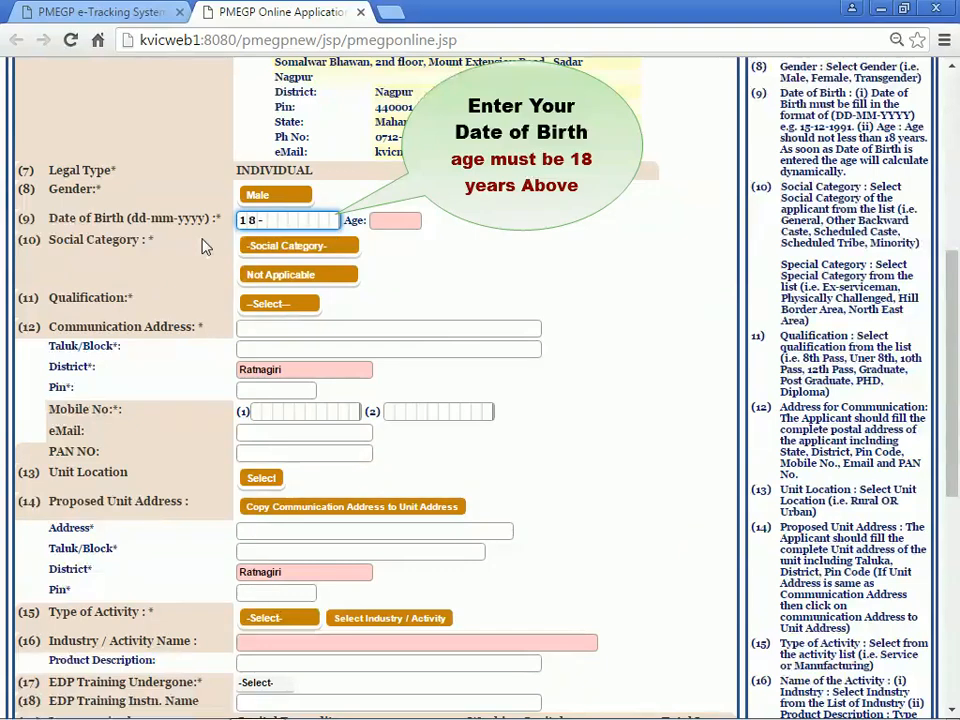
left_click(223, 242)
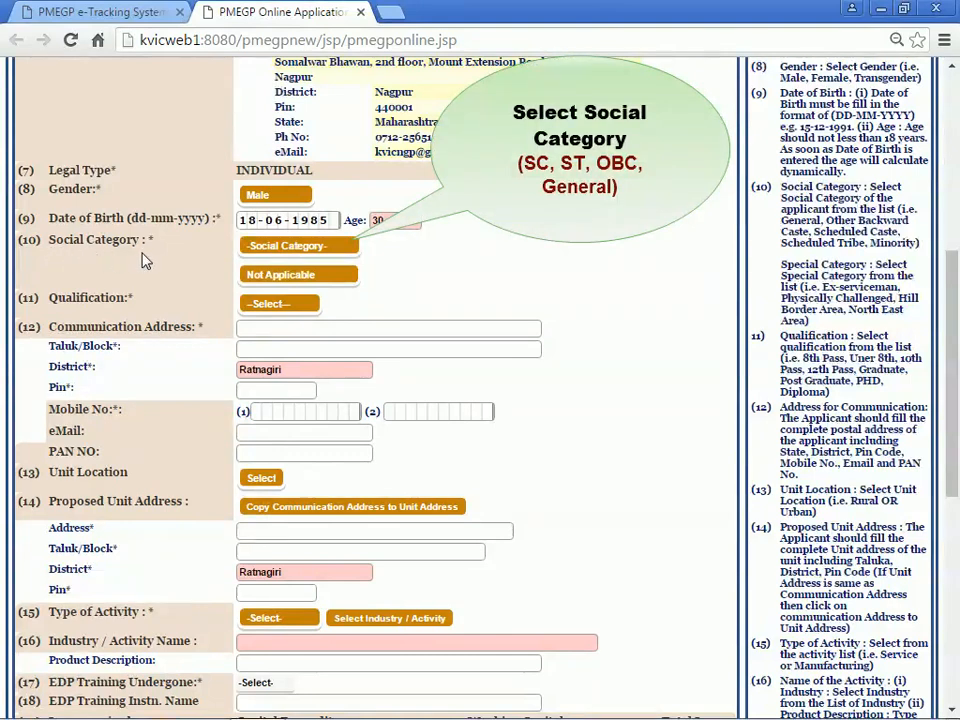
Step: Set social category to General and special category to Not Applicable
left_click(280, 247)
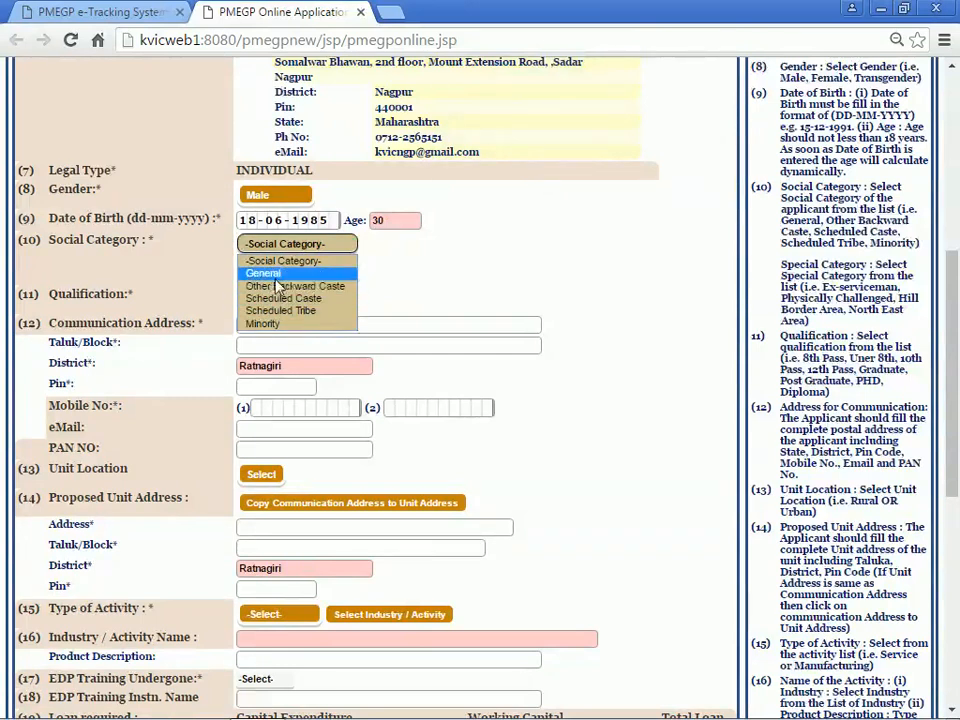
left_click(276, 274)
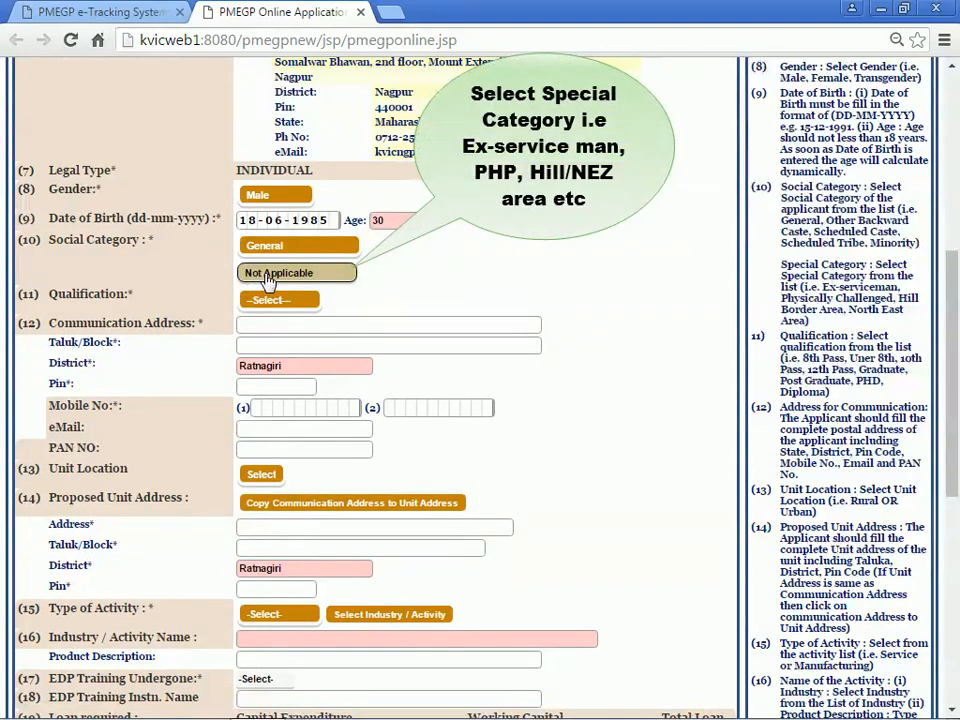
left_click(268, 278)
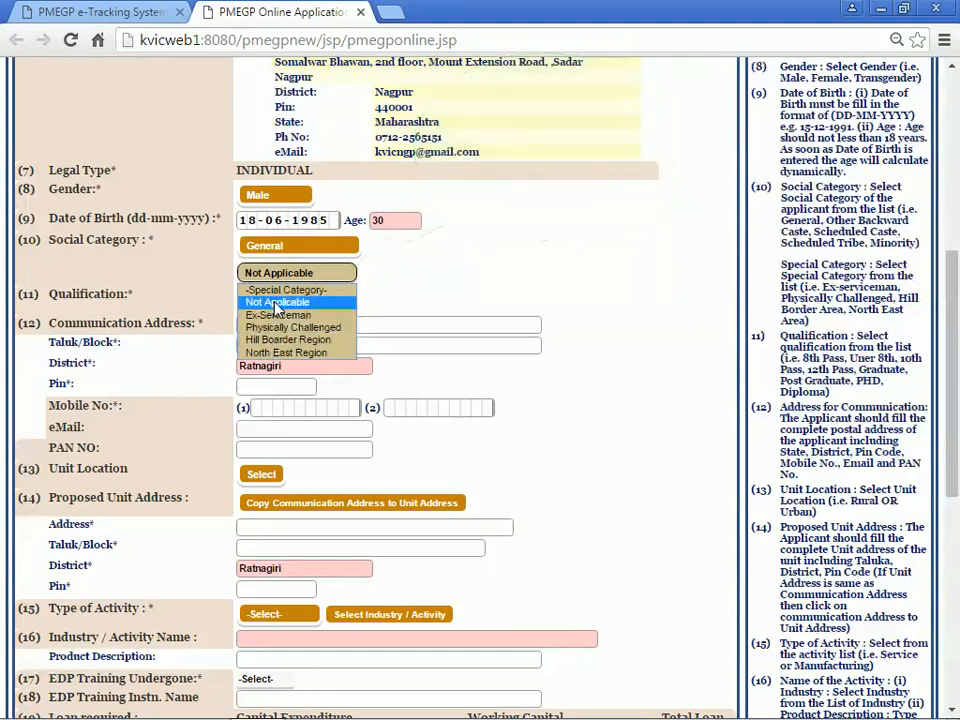
left_click(277, 303)
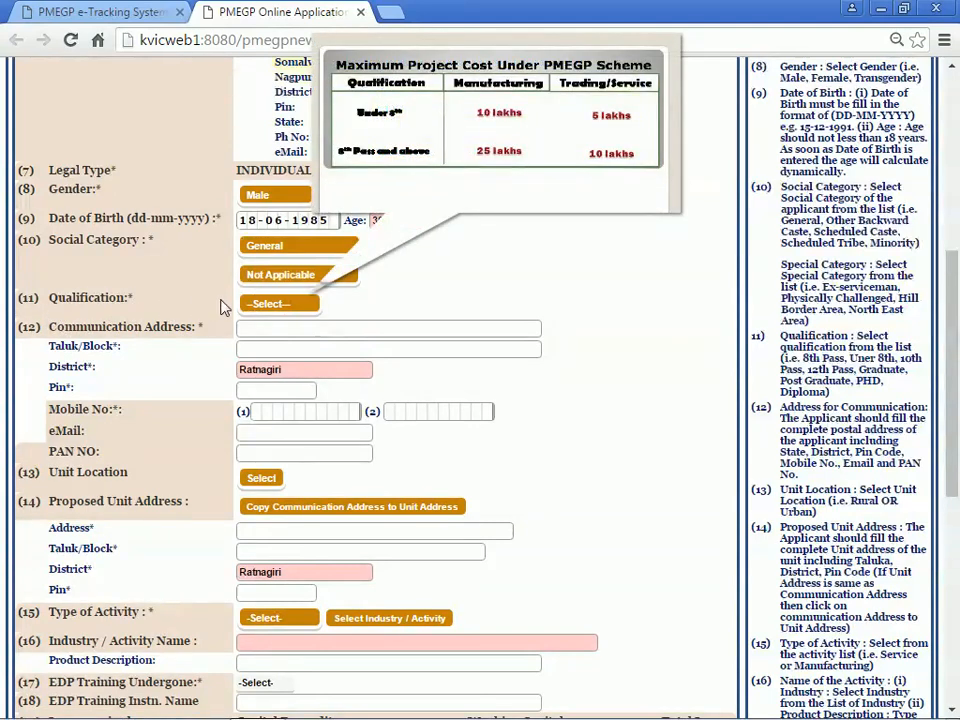
Step: Choose 8th Pass from the Qualification dropdown
left_click(265, 303)
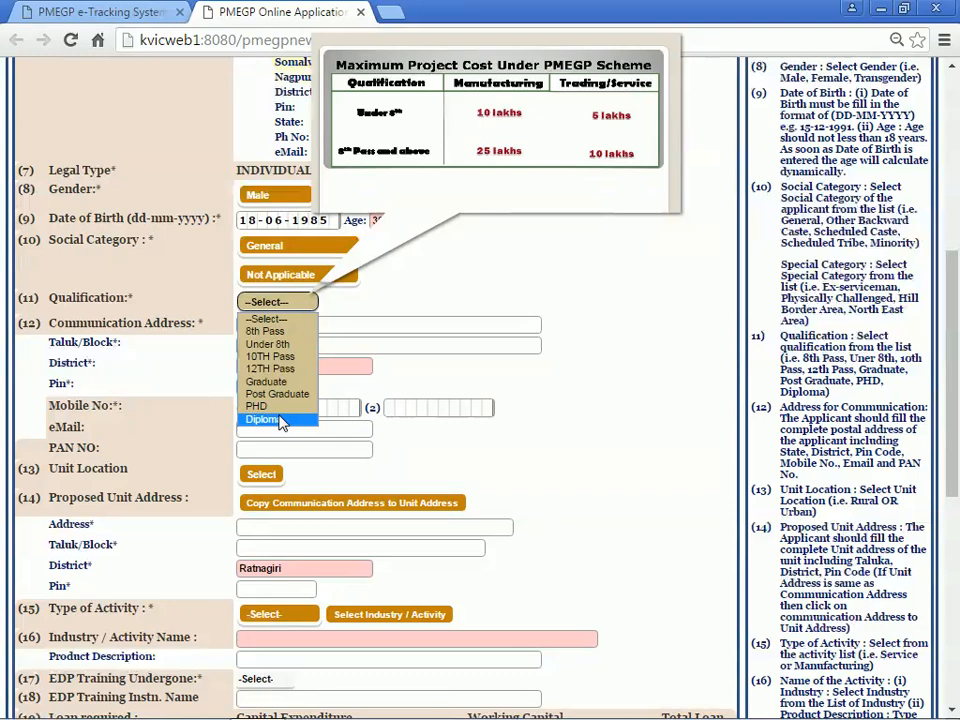
left_click(282, 332)
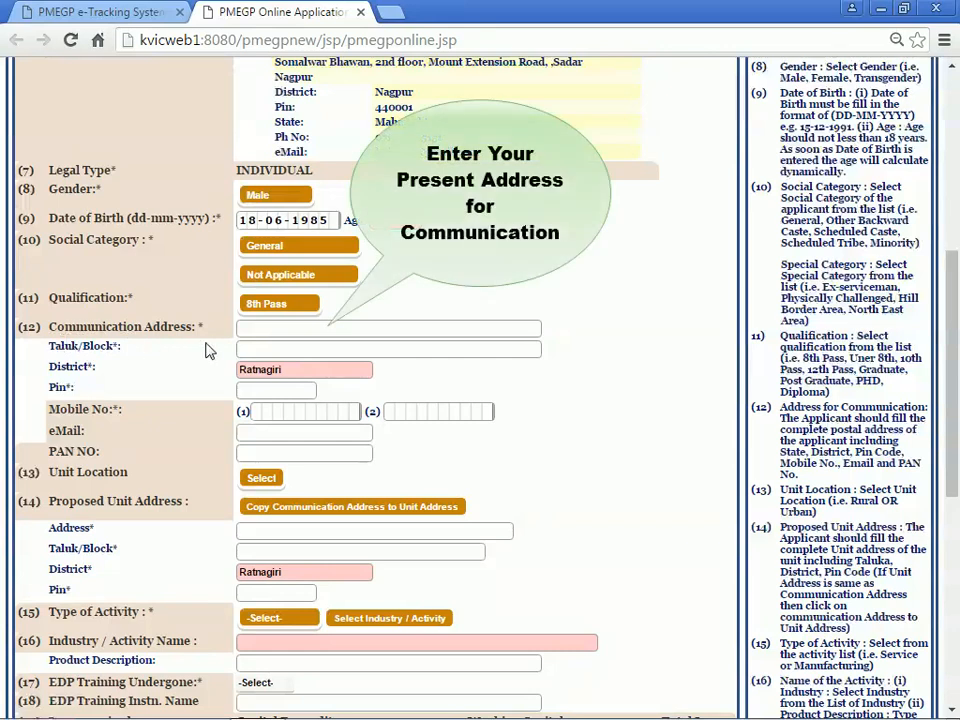
Step: Type the applicant's communication address, taluk/block and 6-digit pin code
left_click(243, 330)
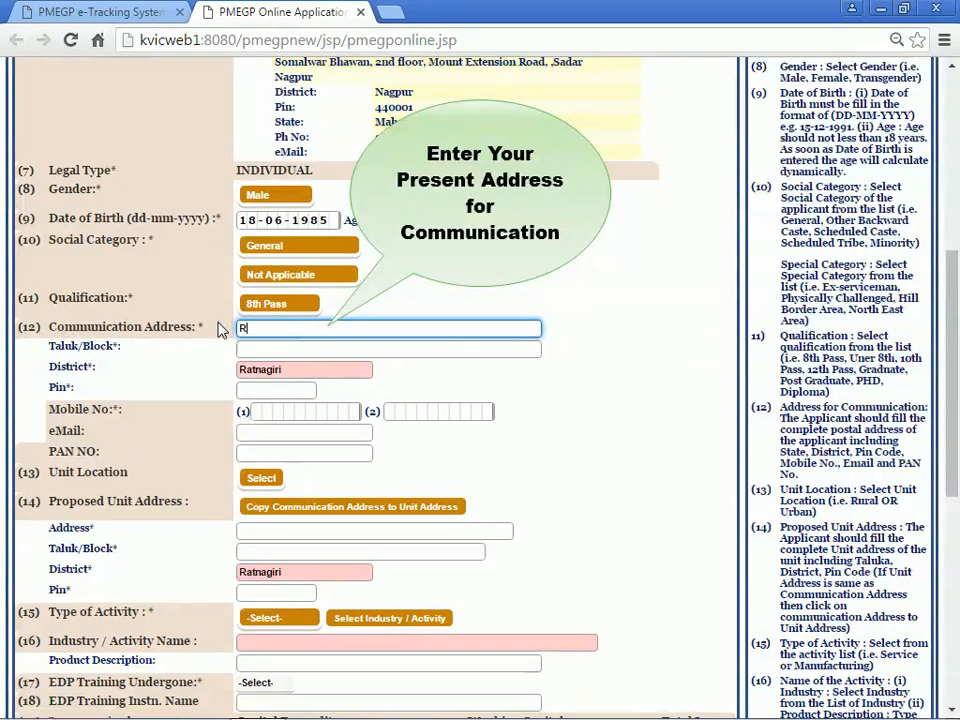
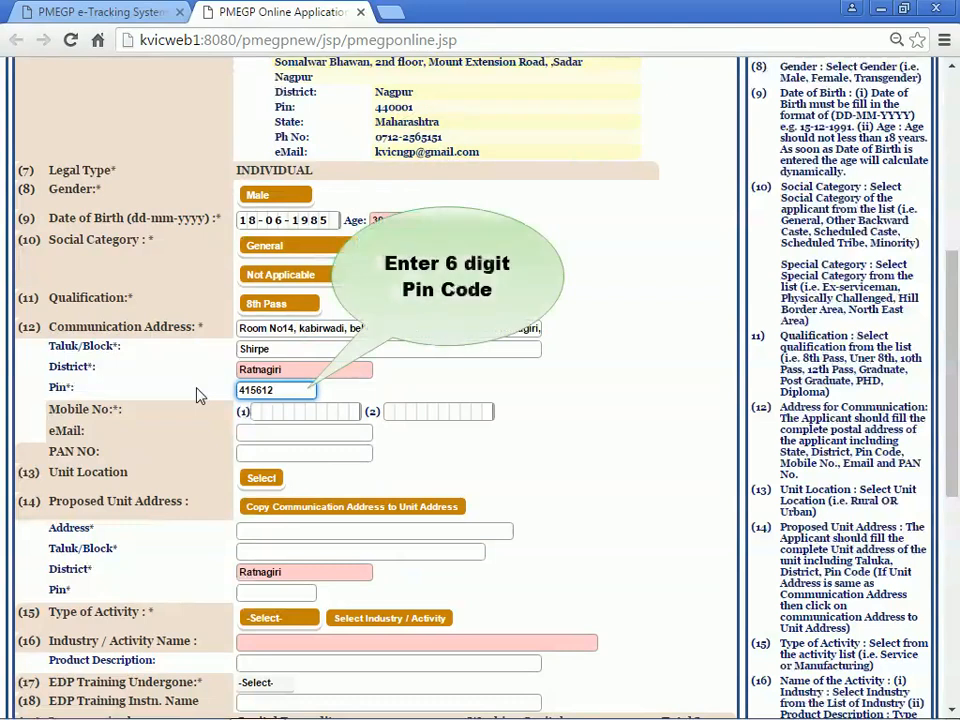
left_click(199, 395)
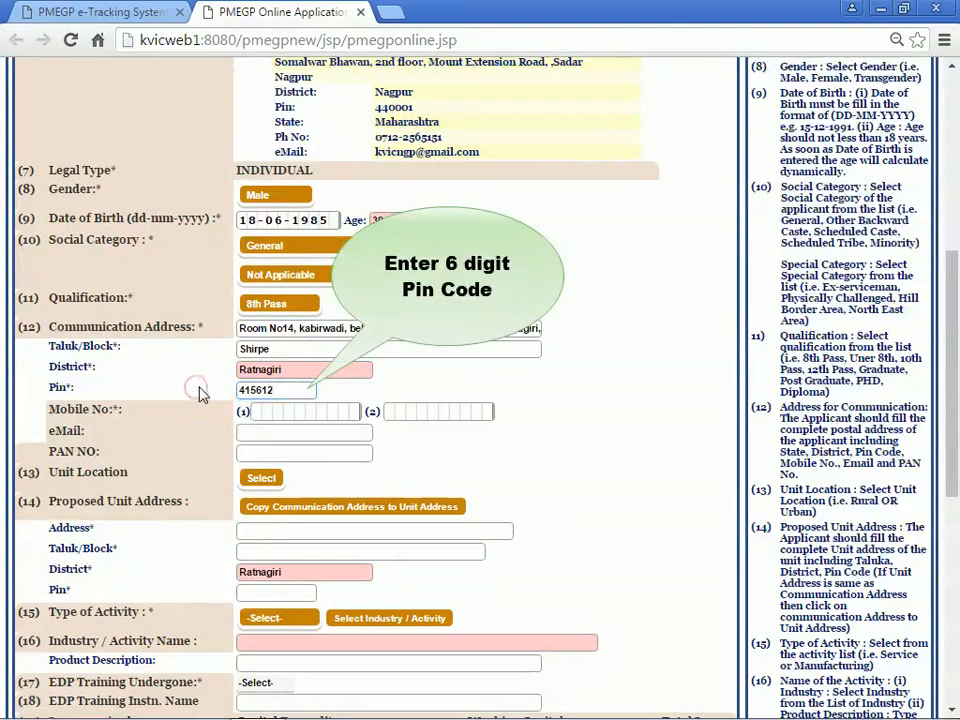
scroll(199, 395, "down", 1)
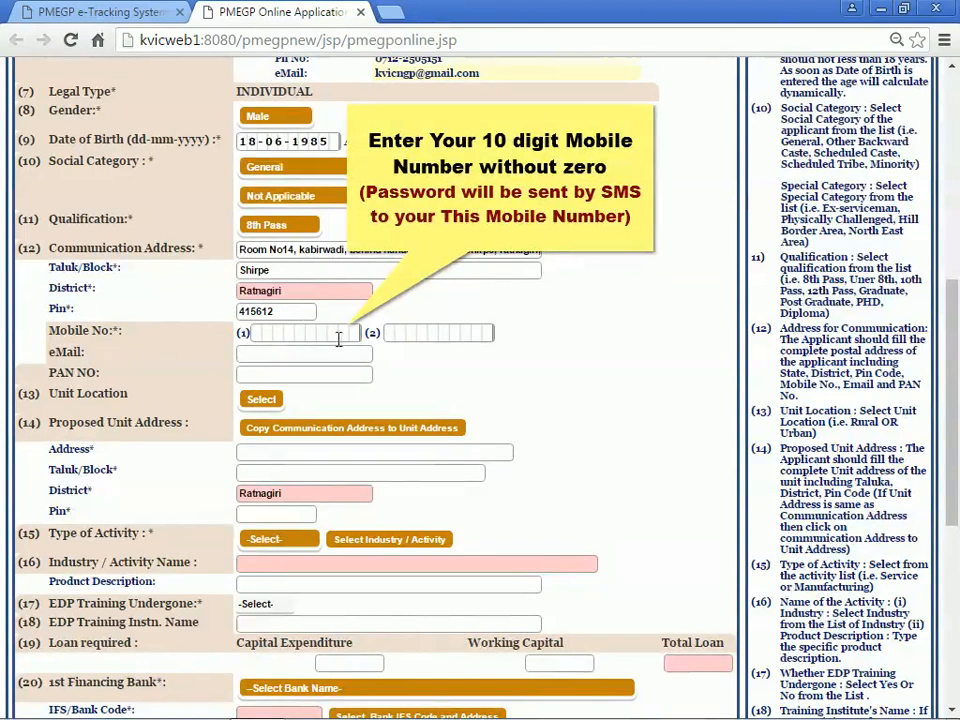
Step: Enter the applicant's primary and alternative mobile numbers and e-mail address
left_click(258, 336)
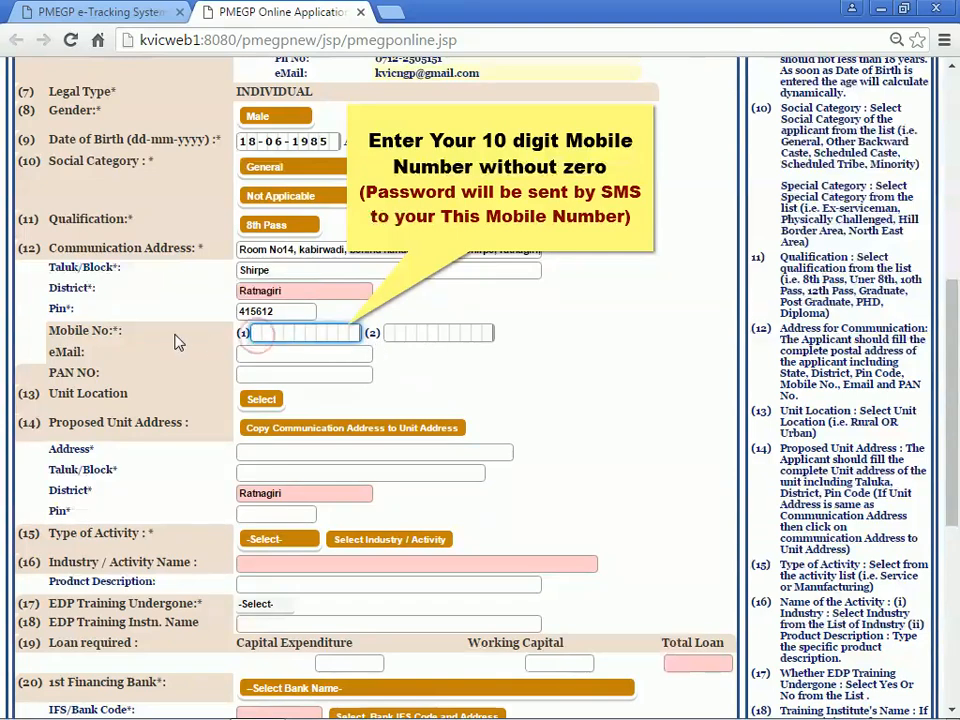
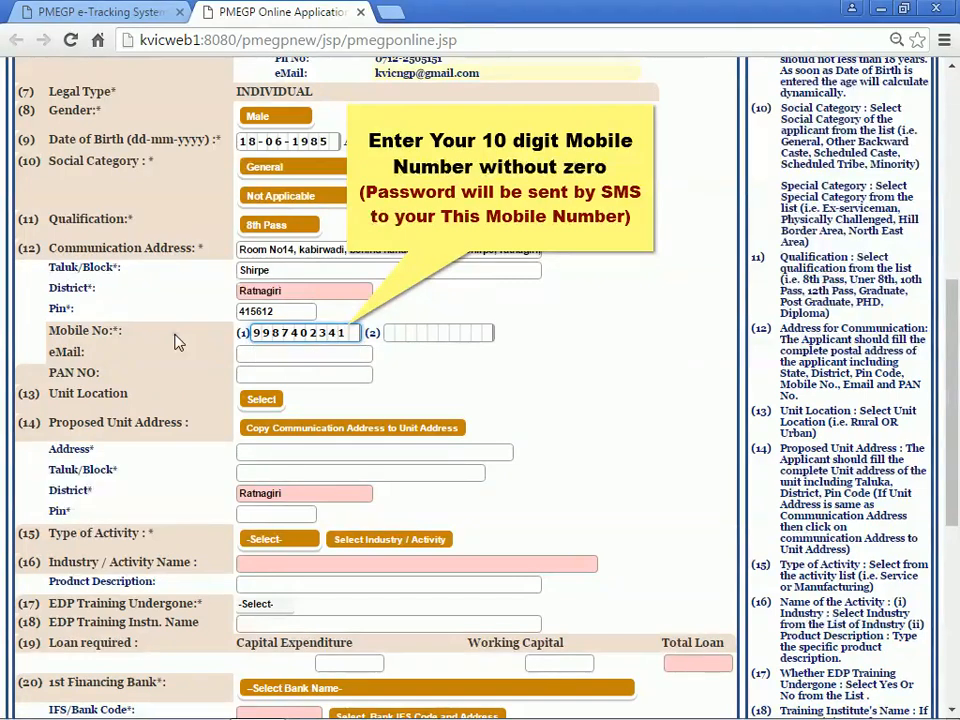
left_click(175, 342)
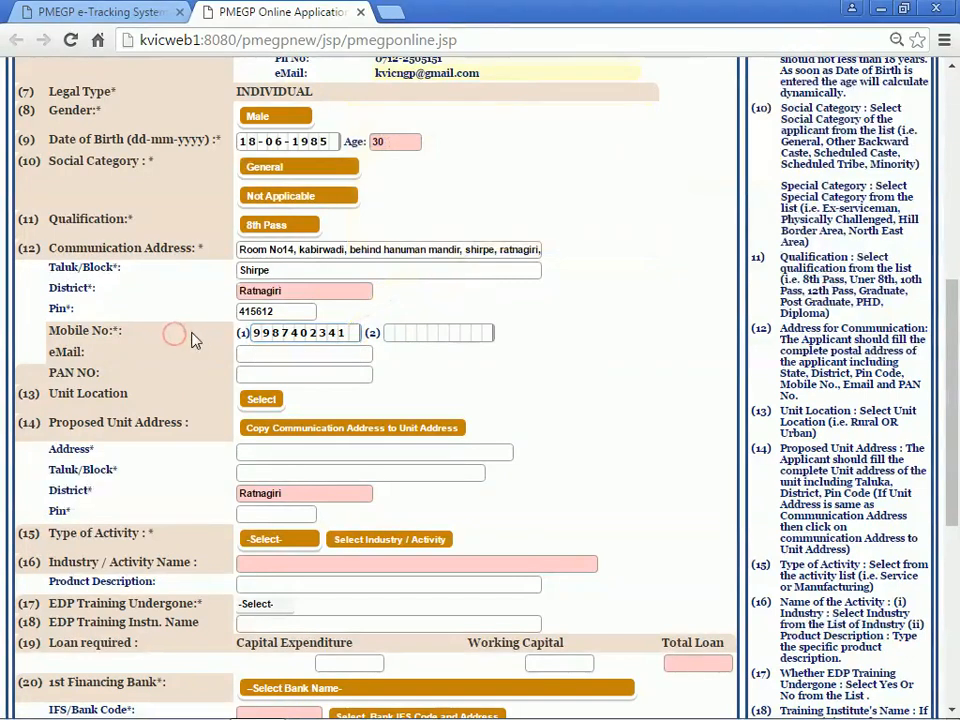
left_click(395, 334)
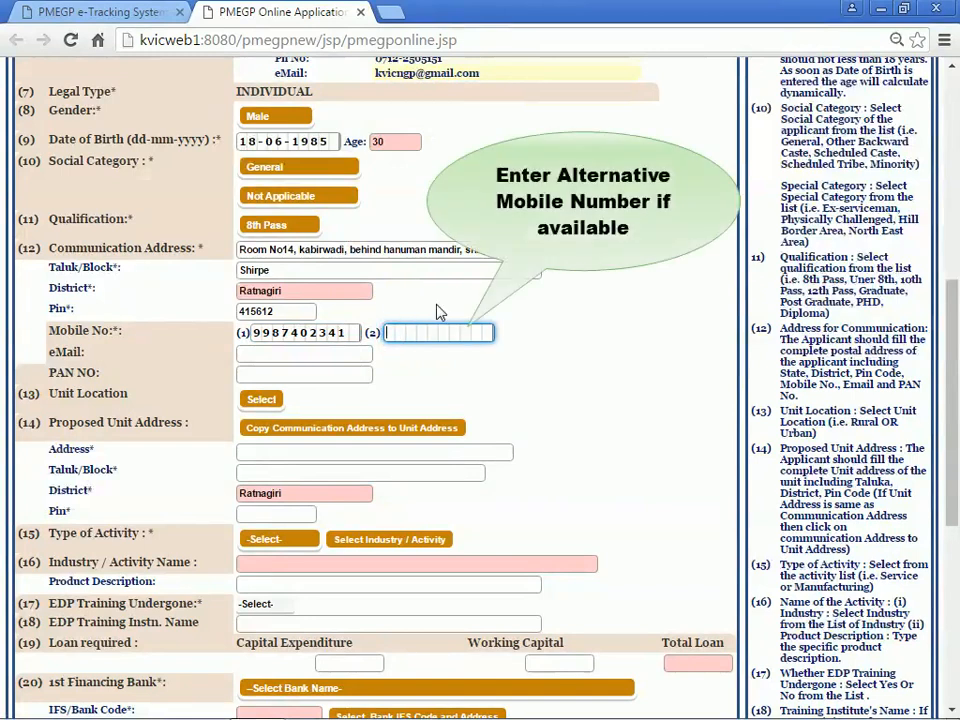
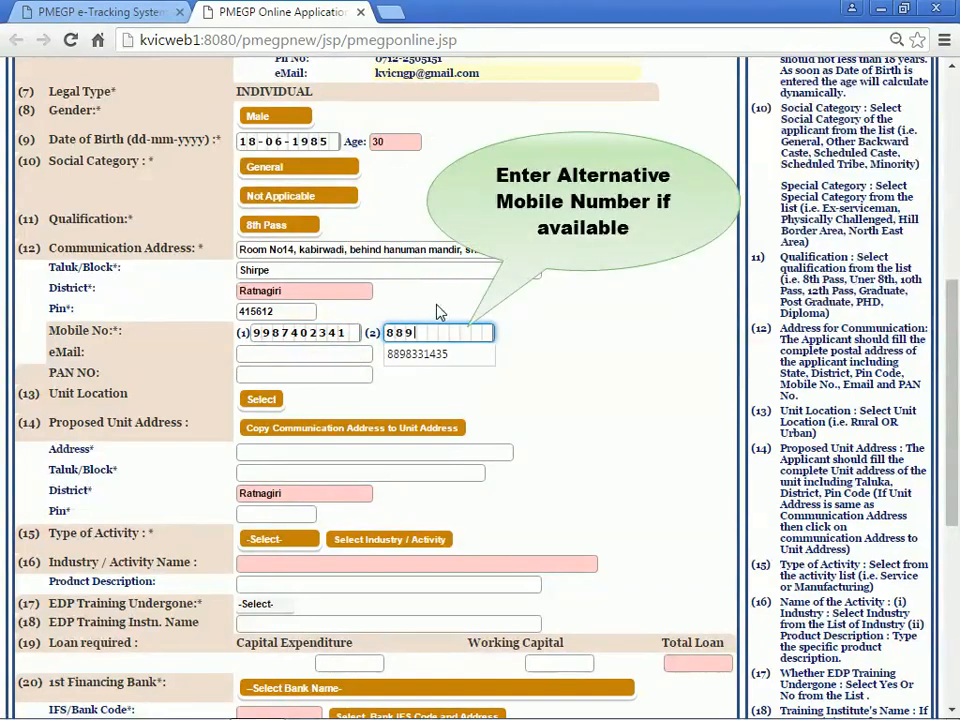
left_click(437, 304)
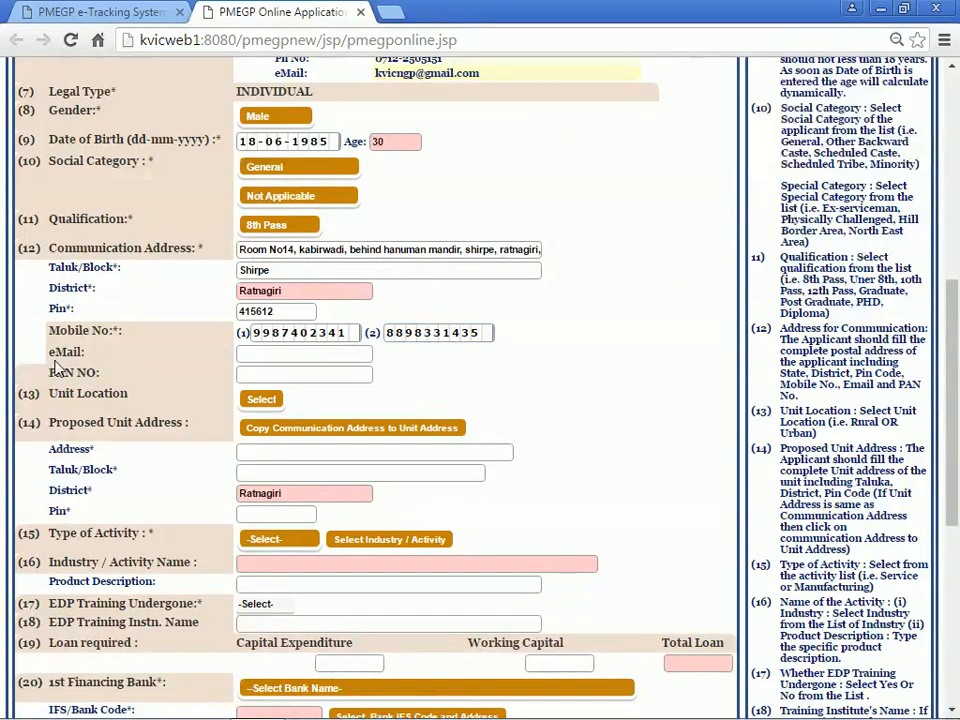
left_click(250, 354)
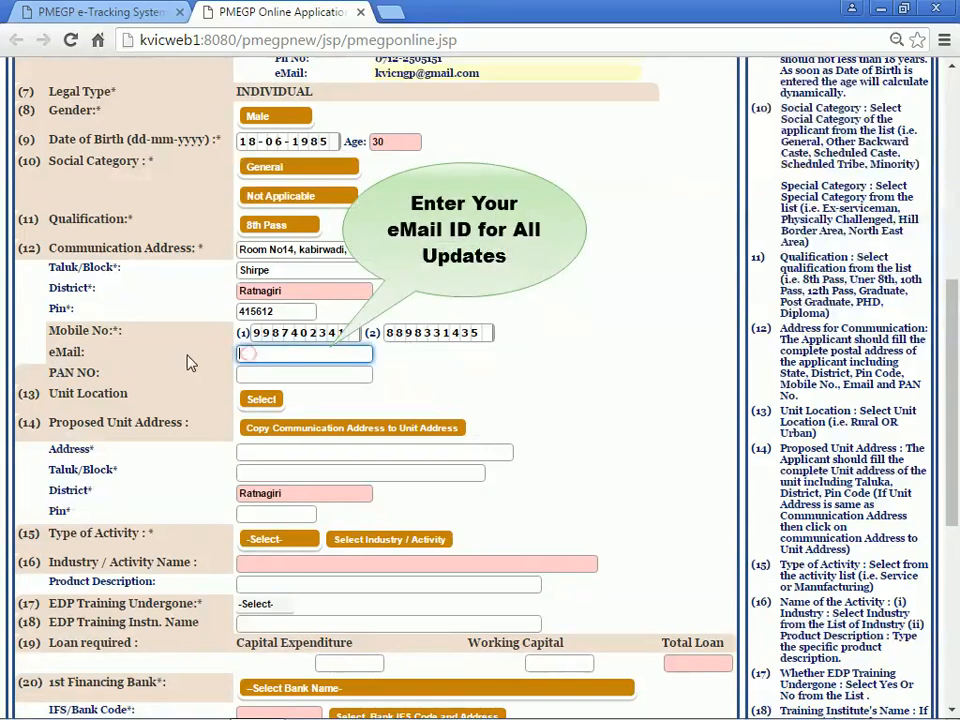
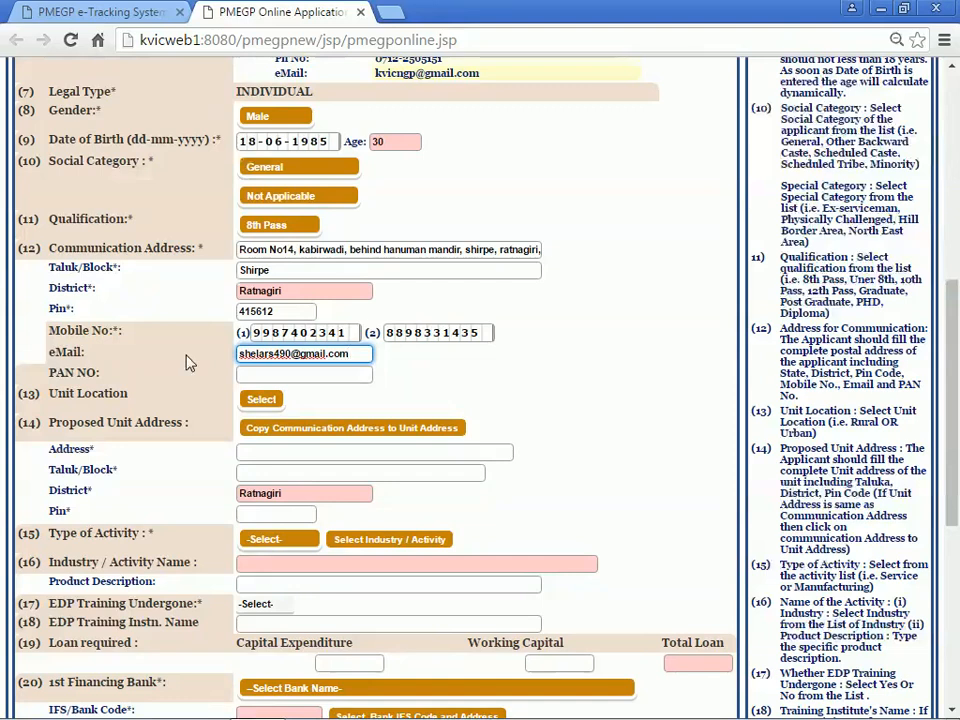
Step: Complete the e-mail entry and fill in the applicant's PAN card number
left_click(187, 360)
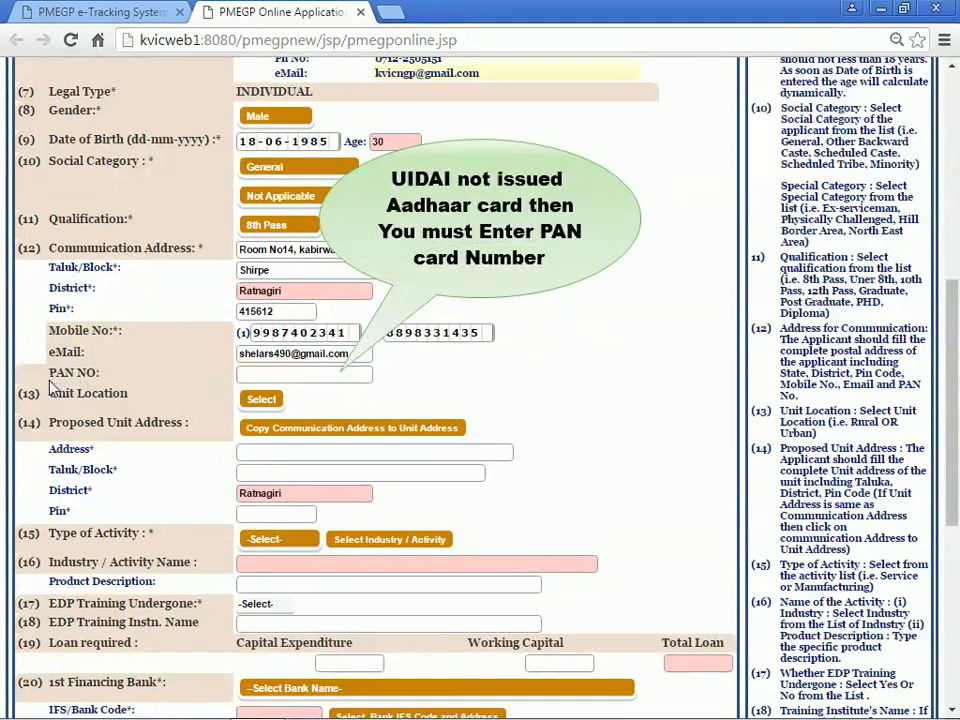
left_click(244, 378)
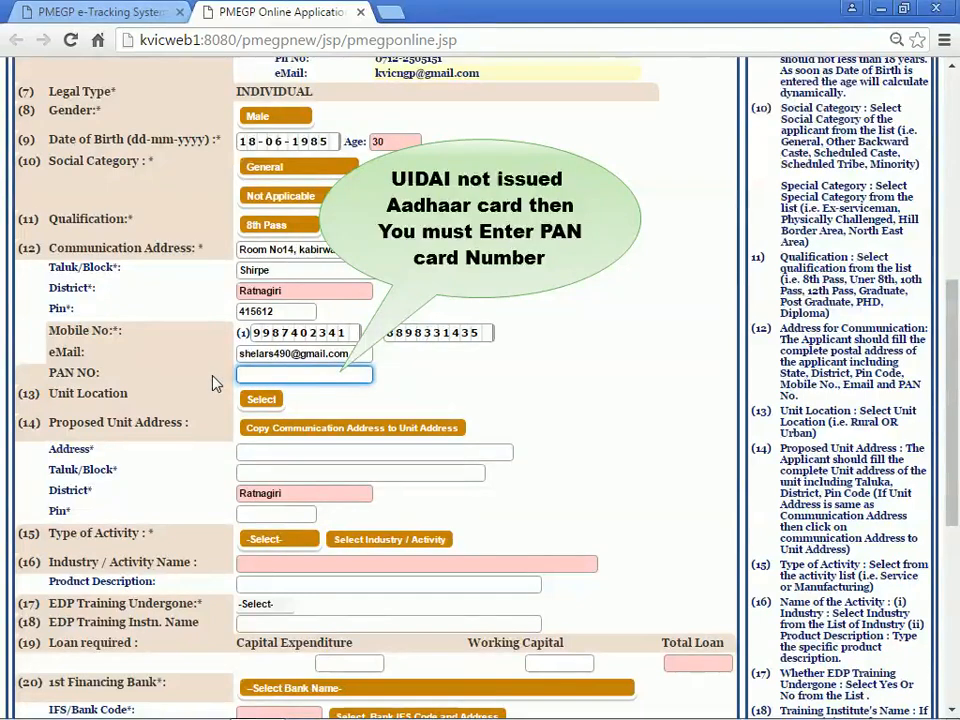
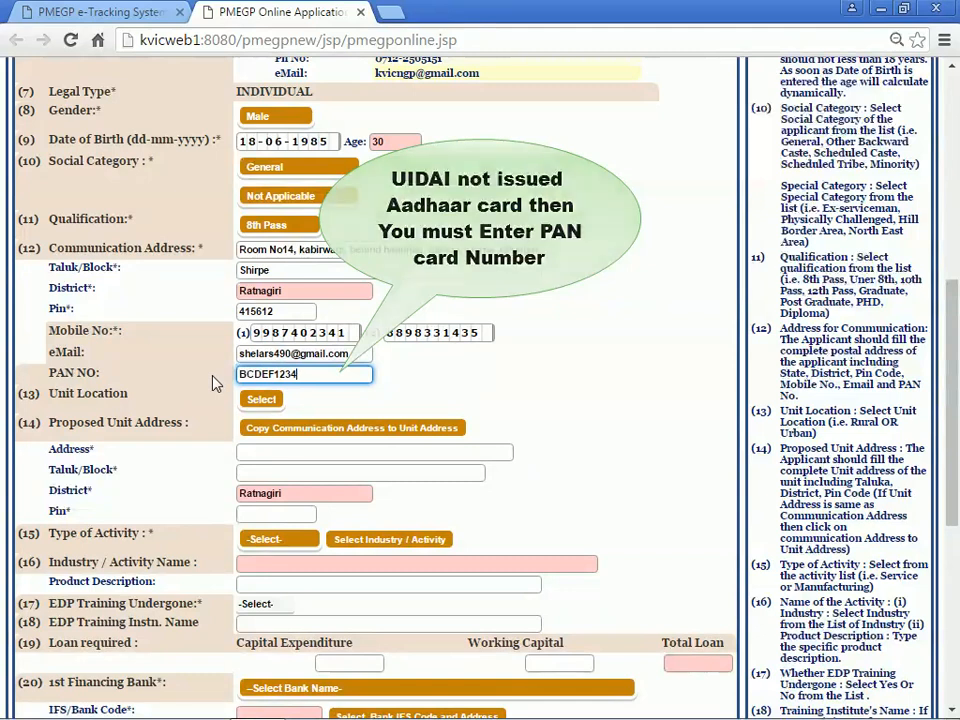
left_click(213, 381)
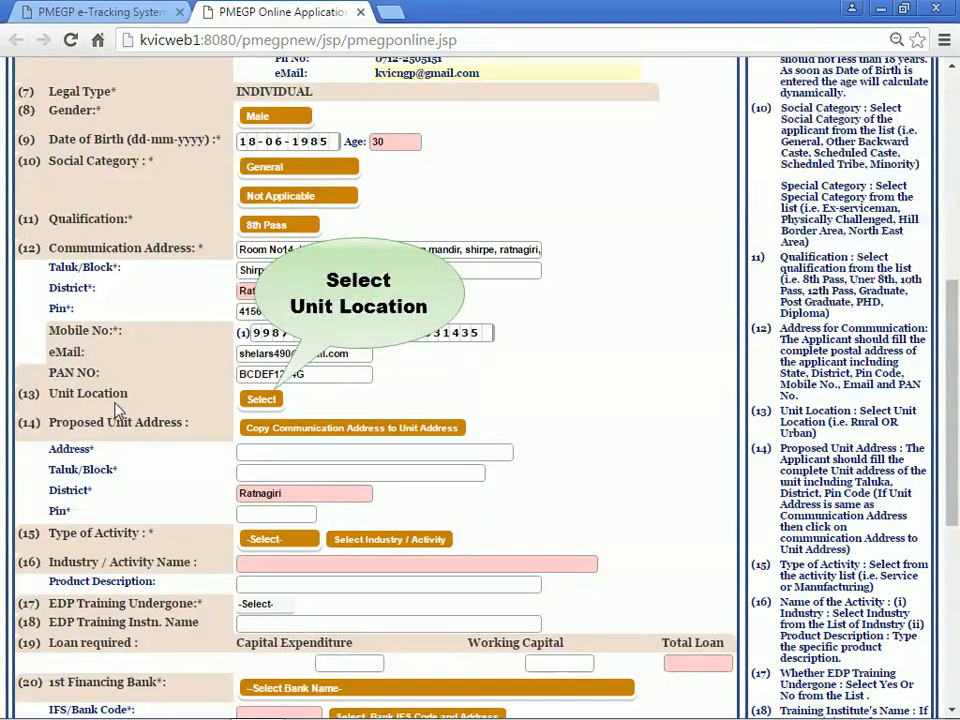
Step: Set the unit location to Rural and copy the communication address into the proposed unit address
left_click(245, 401)
left_click(245, 401)
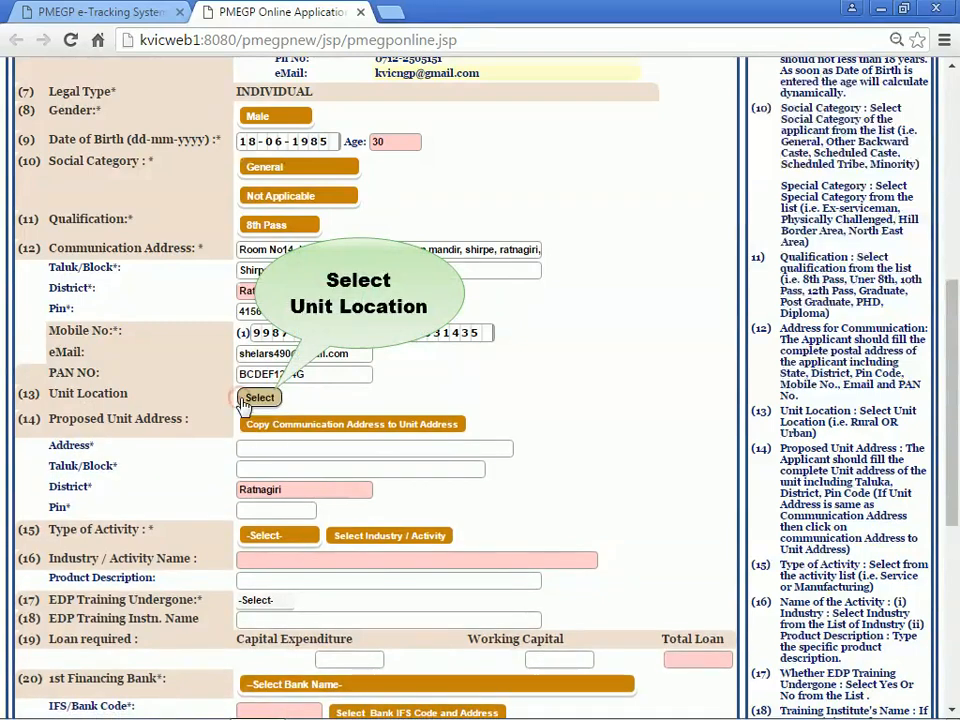
left_click(250, 400)
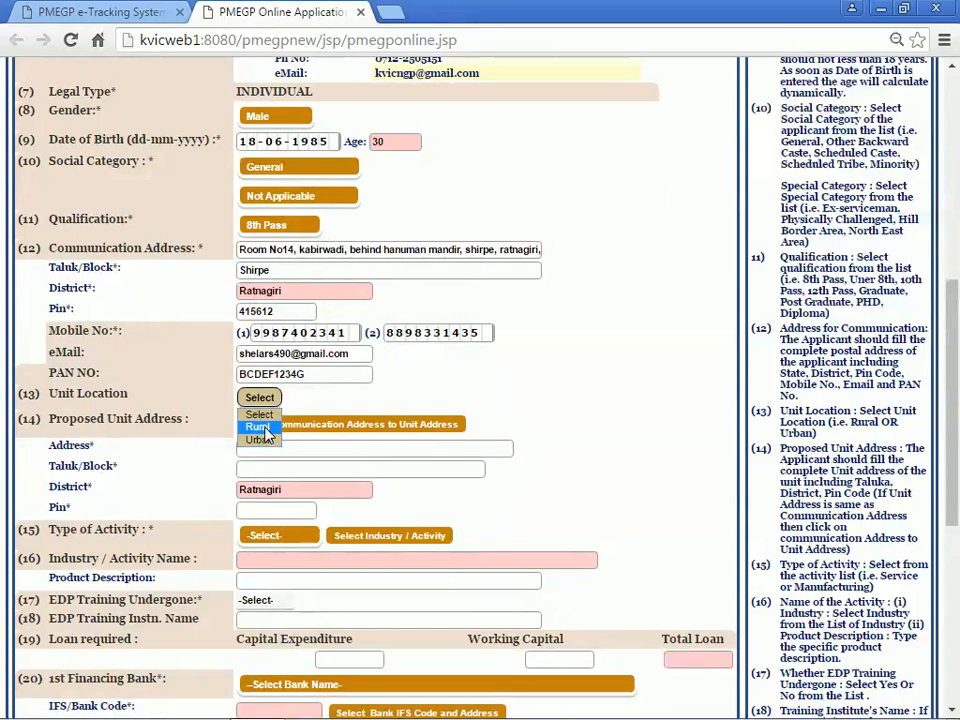
left_click(263, 431)
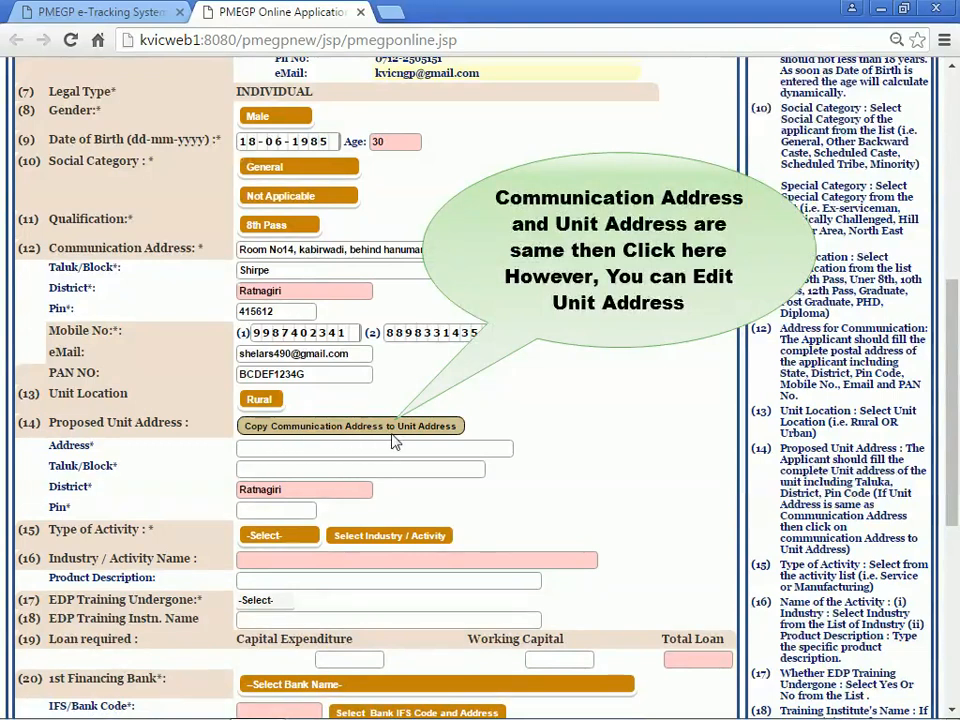
left_click(259, 430)
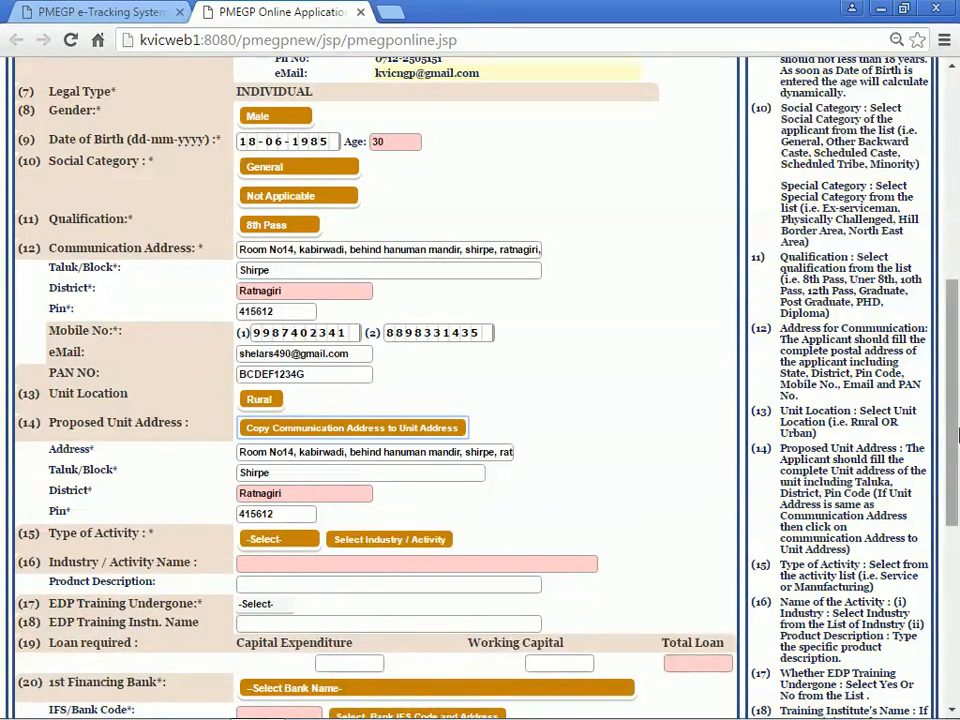
left_click_drag(955, 427, 955, 510)
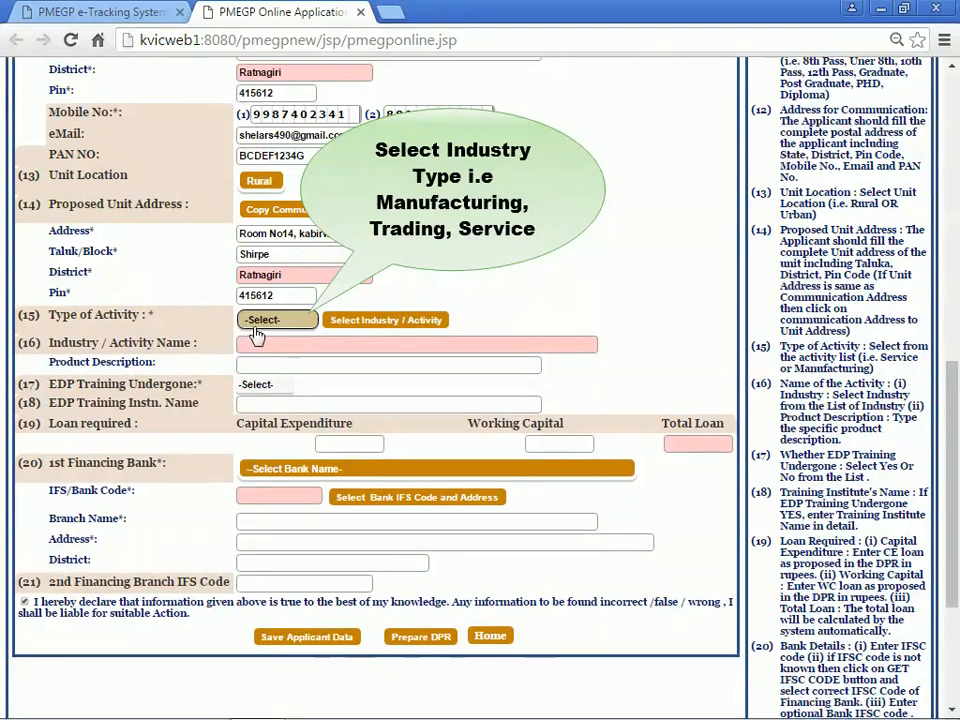
Step: Choose Manufacturing as the type of activity and bring up the Industry / Activity list
left_click(258, 322)
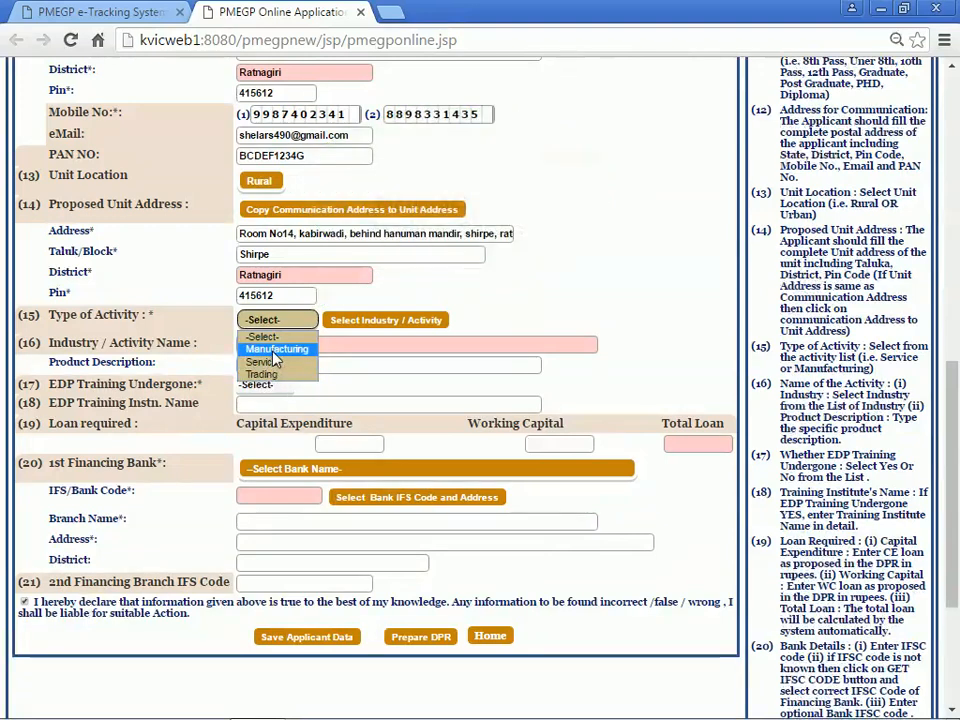
left_click(274, 354)
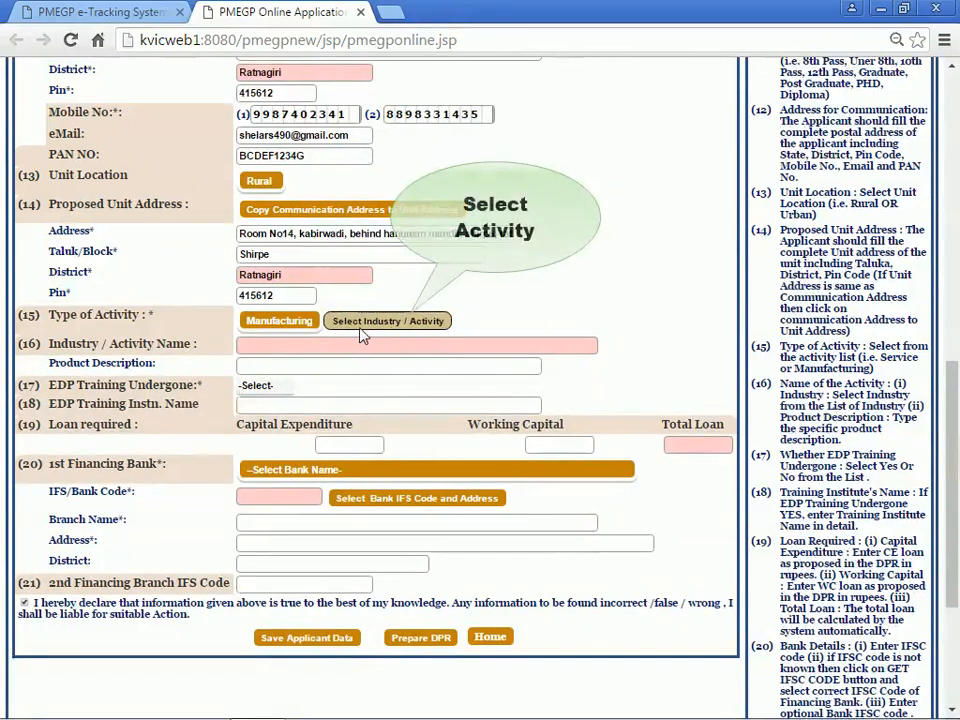
left_click(361, 326)
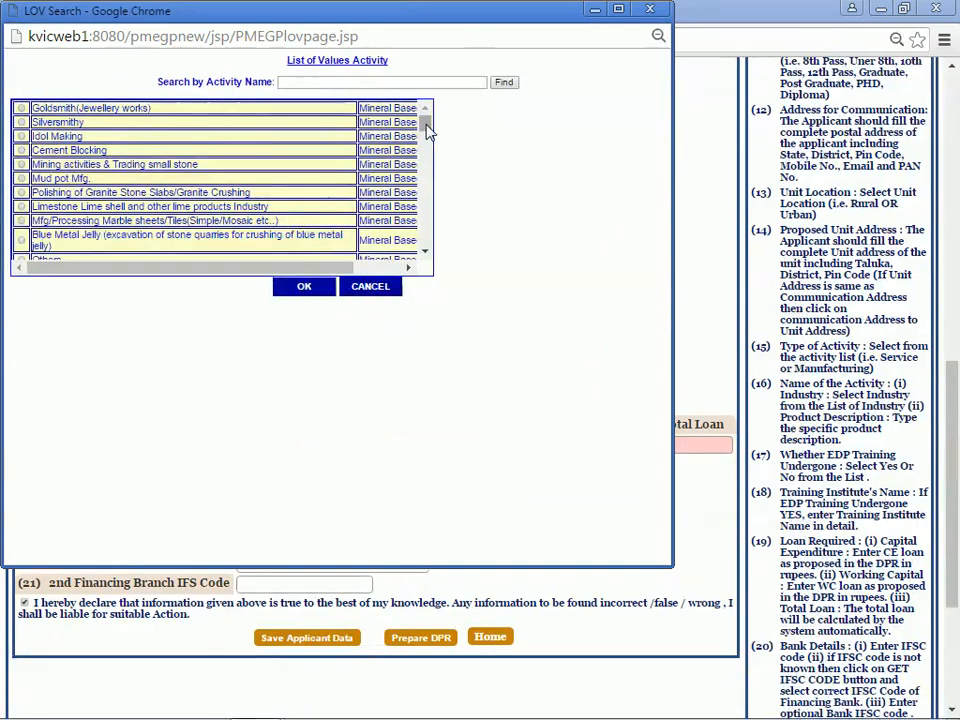
Step: Search activities for 'handmade paper' and pick Handmade Paper/Thermocol (Hand Made Paper And Fibre Industry)
mouse_move(427, 127)
left_mouse_down()
mouse_move(437, 245)
mouse_move(424, 121)
left_mouse_up()
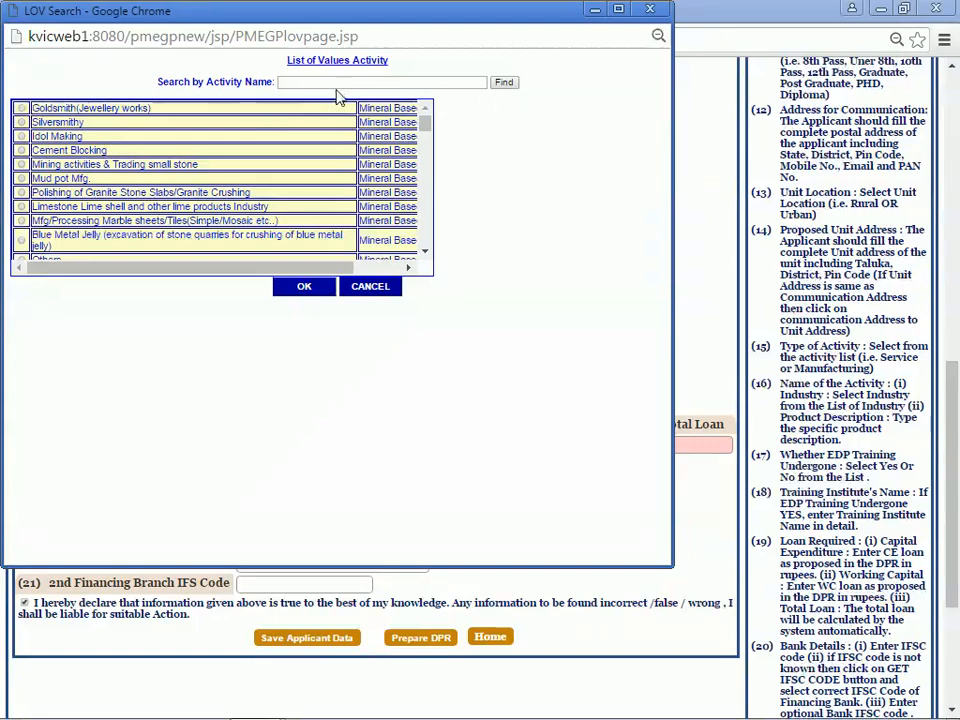
left_click(292, 84)
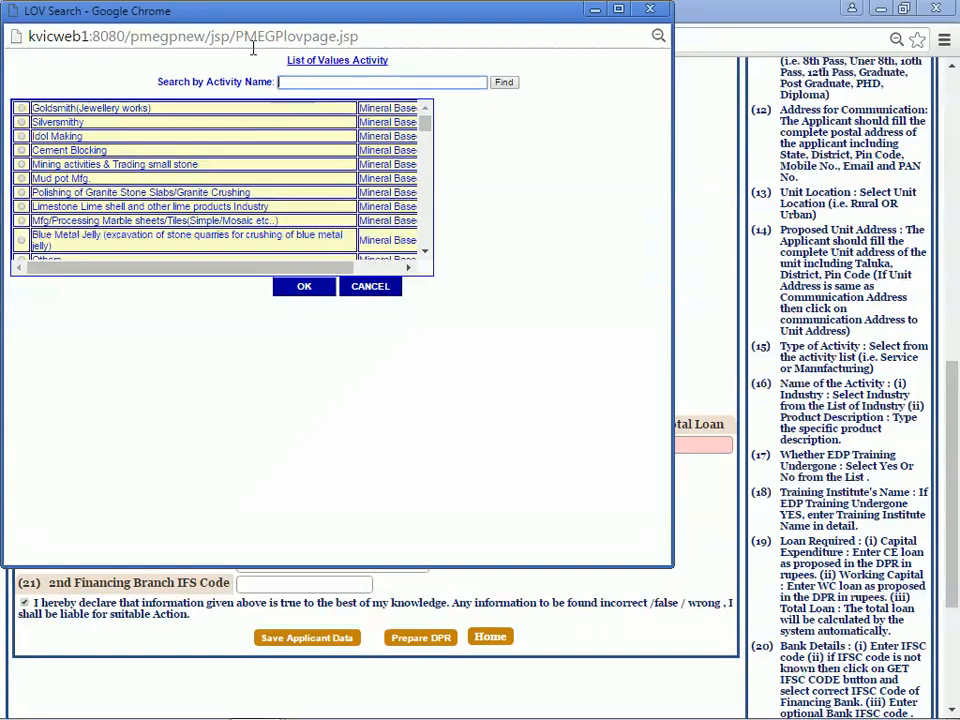
type("handma")
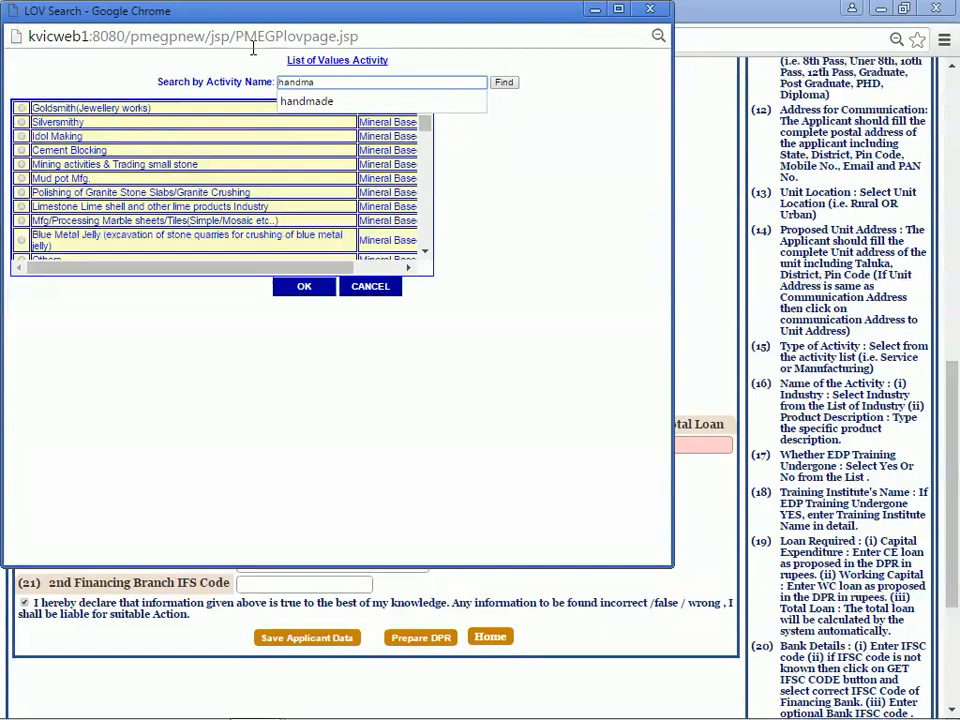
type("de ")
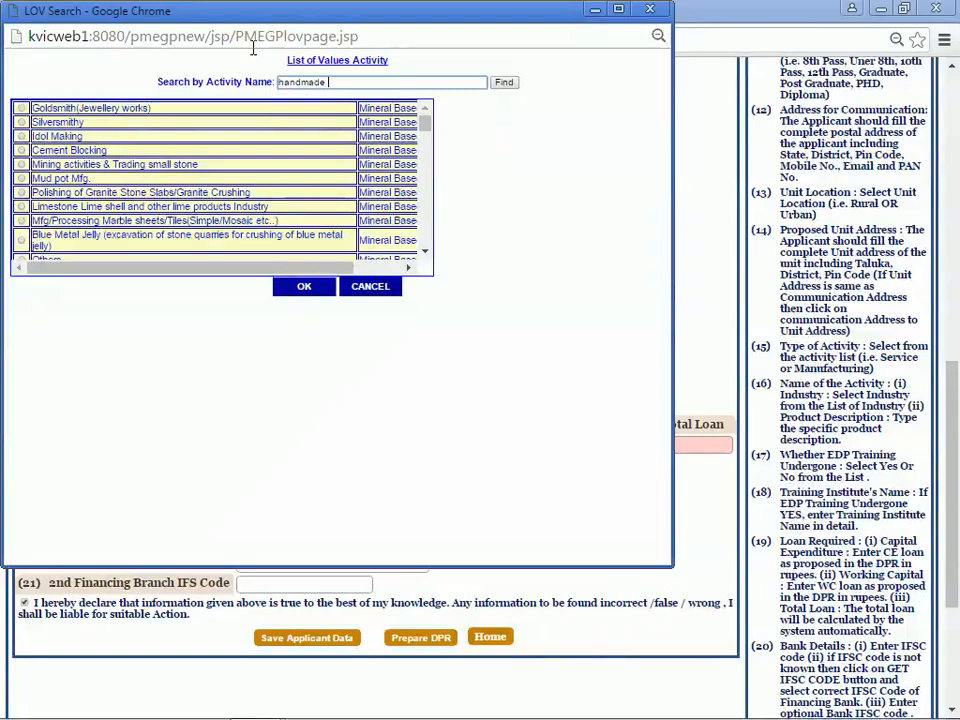
type("paper")
left_click(505, 88)
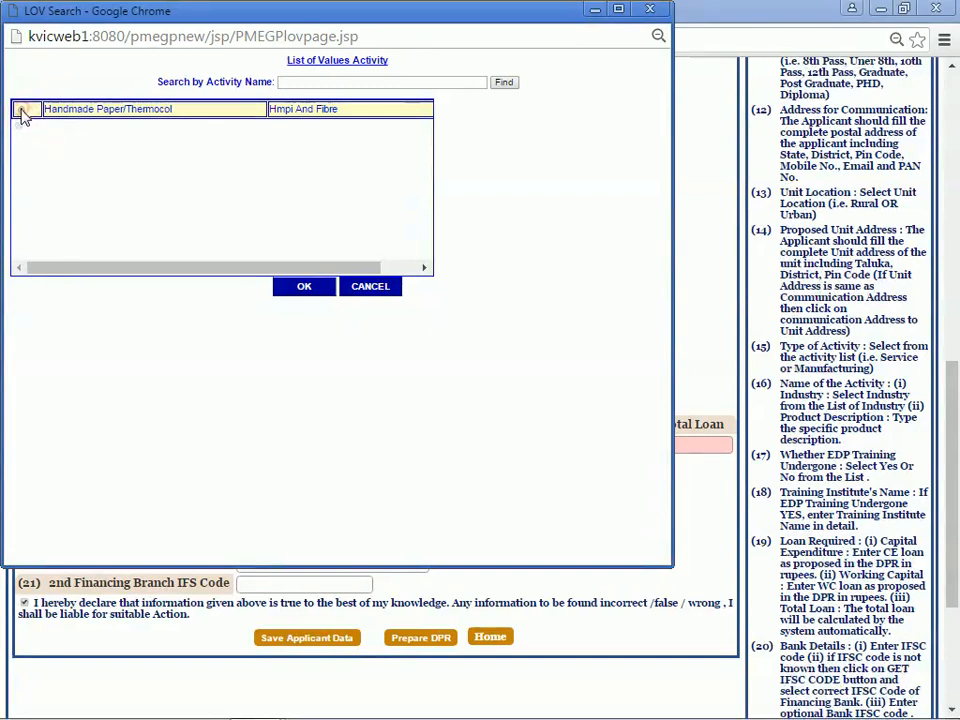
left_click(21, 110)
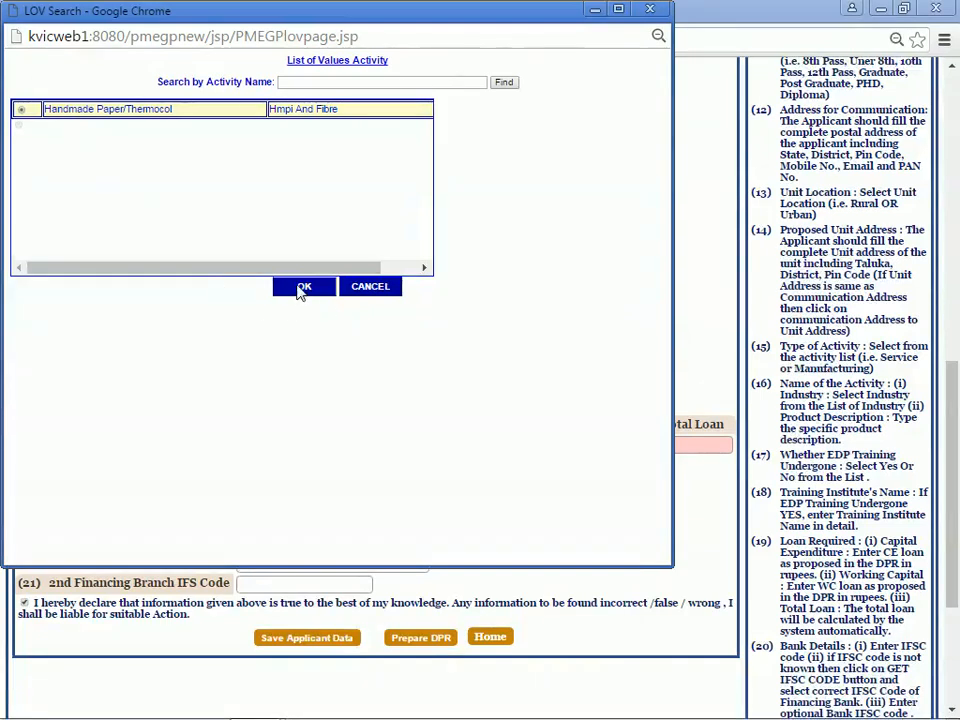
left_click(302, 287)
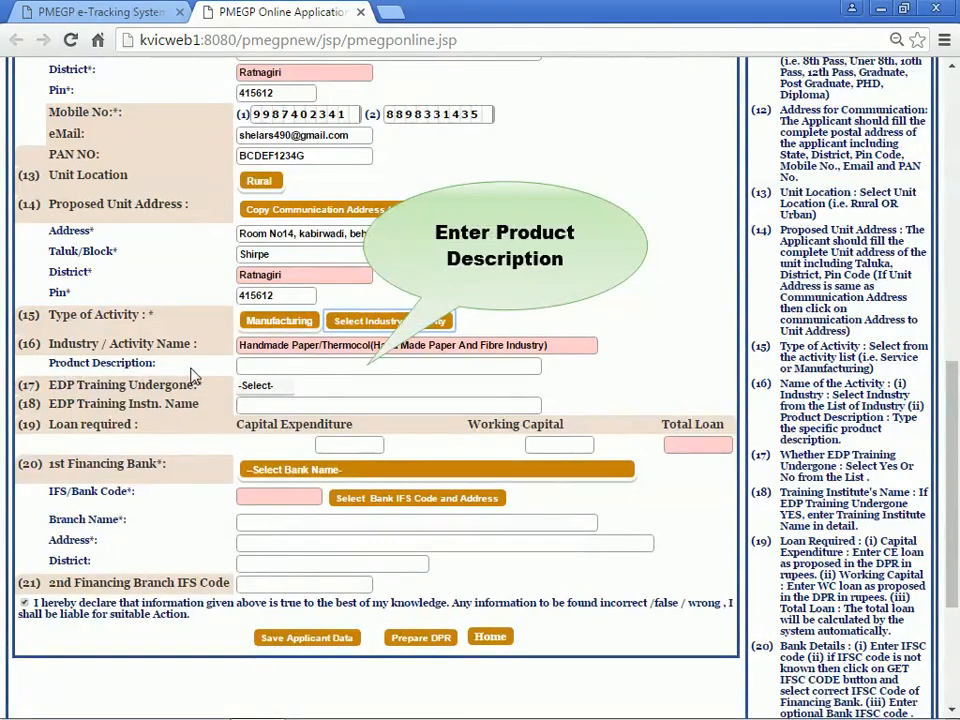
Step: Enter 'handmade paper product' in the Product Description field
left_click(252, 368)
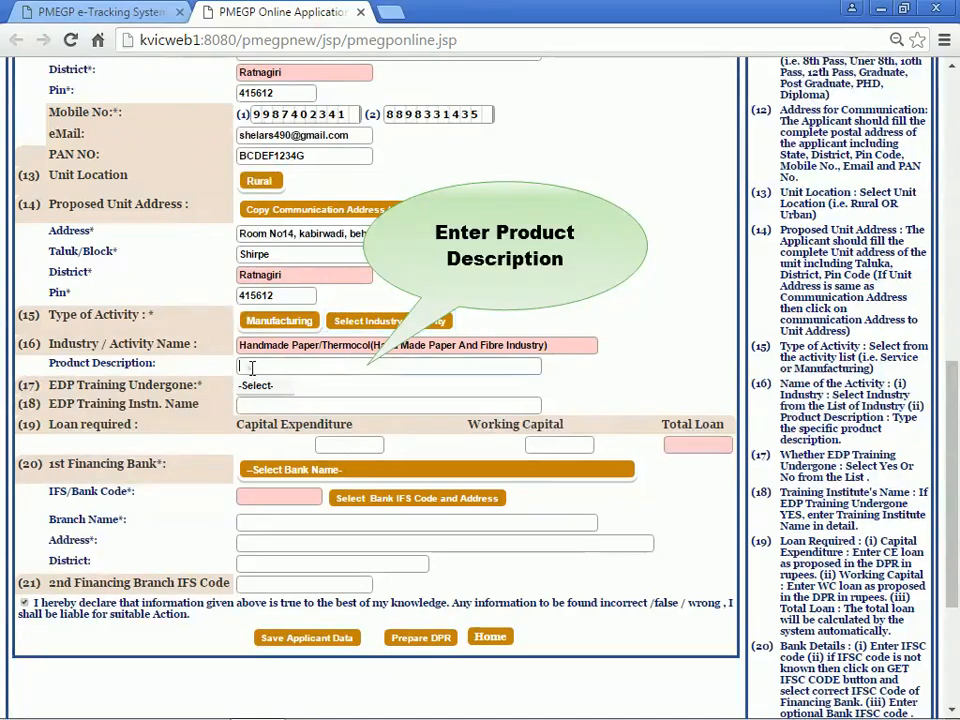
type("ha")
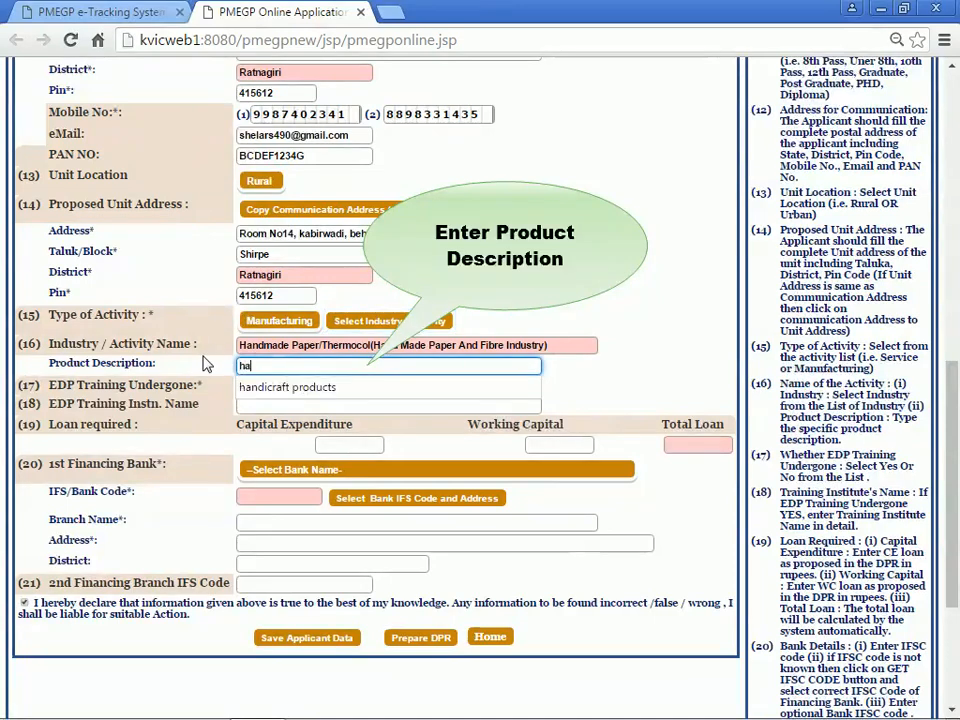
type("ndmad")
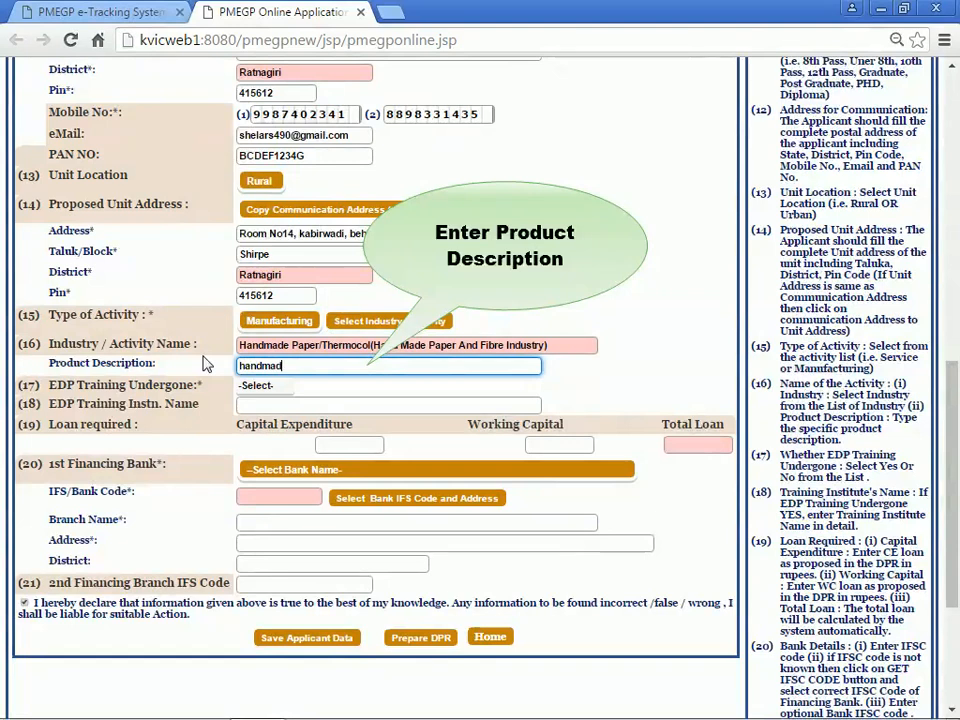
type("e paper")
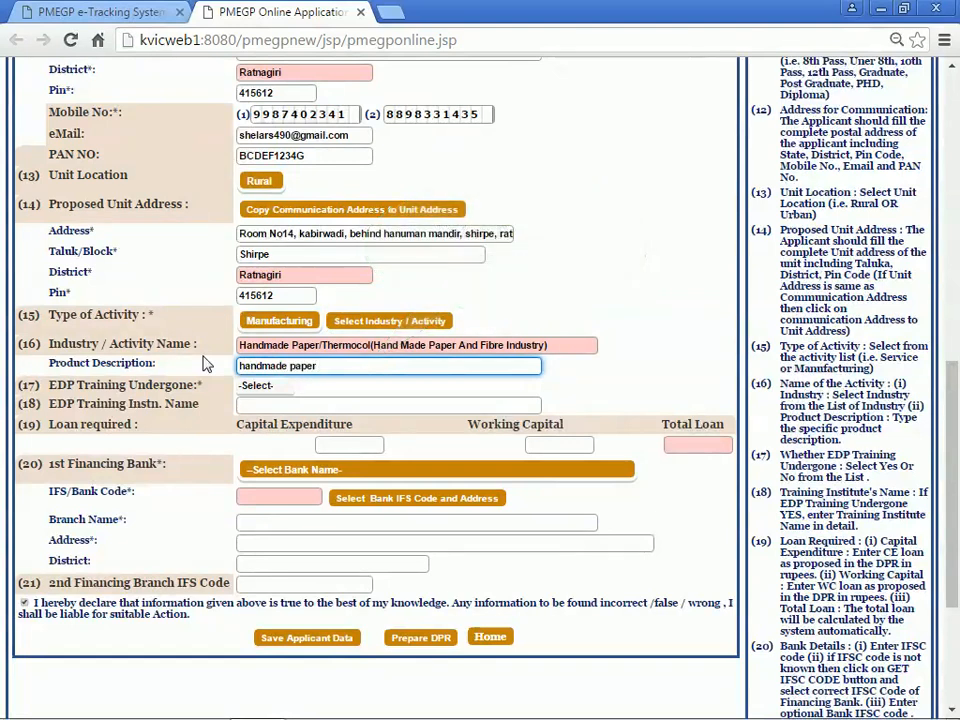
type(" product")
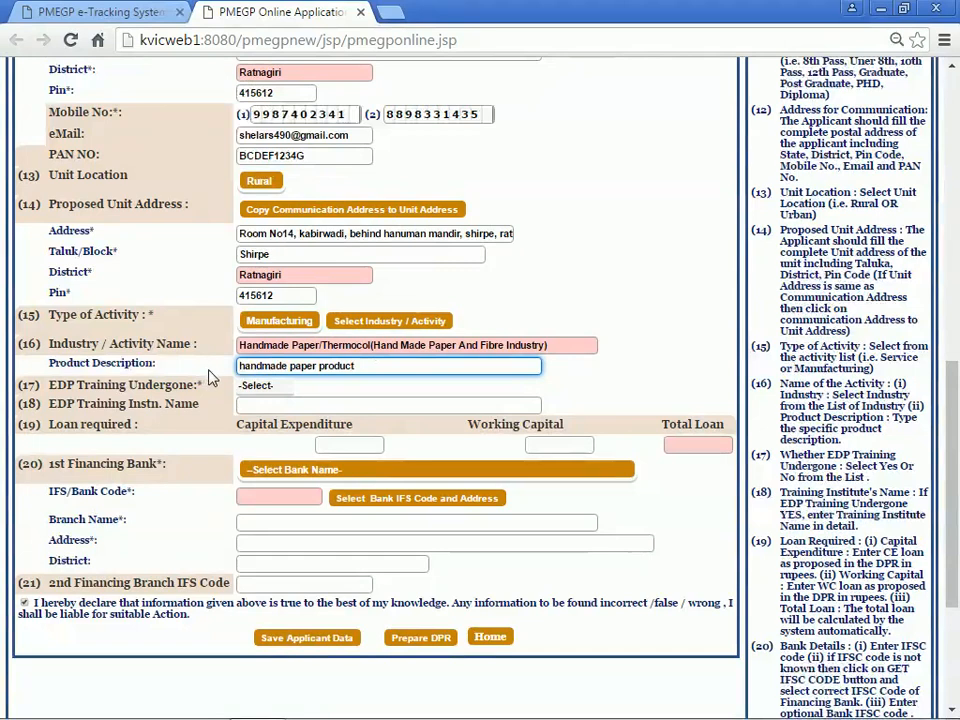
left_click(210, 377)
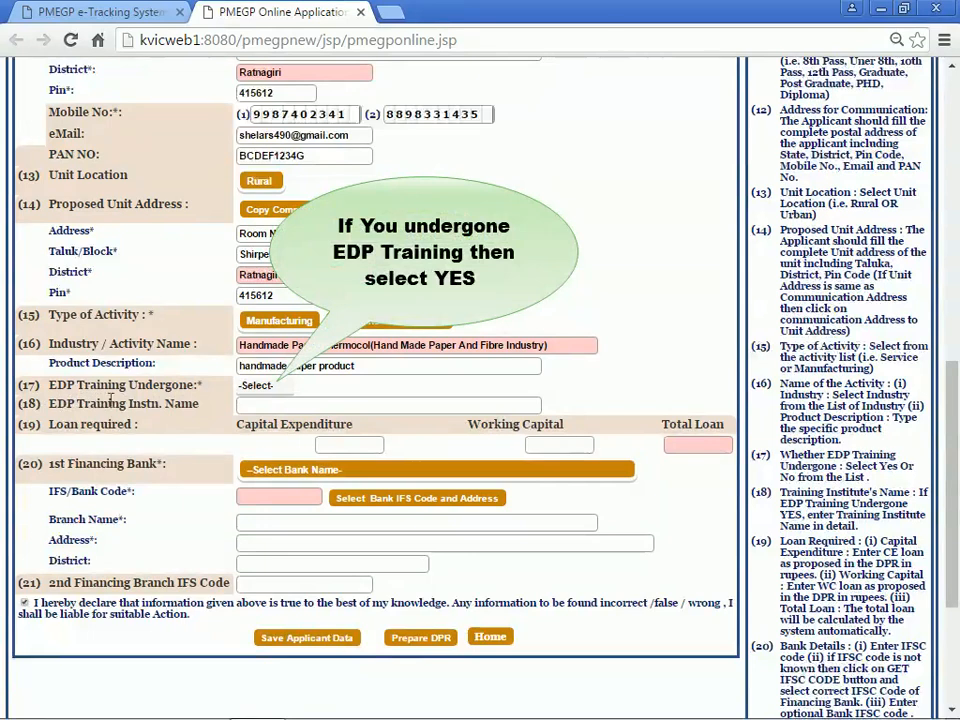
Step: Set EDP Training Undergone to Yes and enter Suyog Institution as the training institute name
left_click(250, 391)
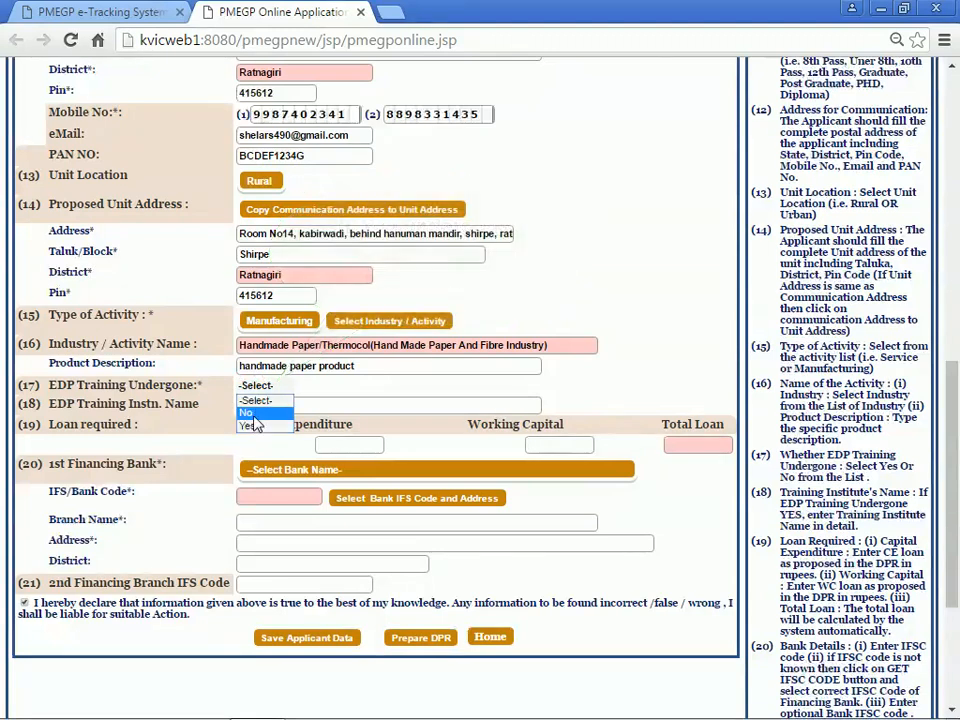
left_click(250, 427)
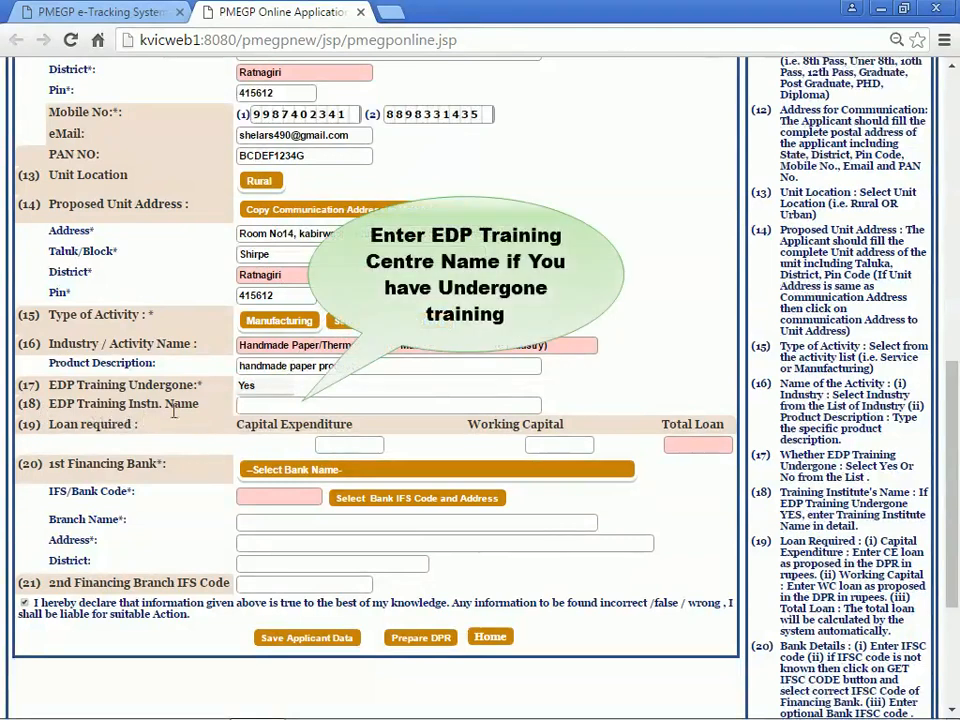
left_click(244, 405)
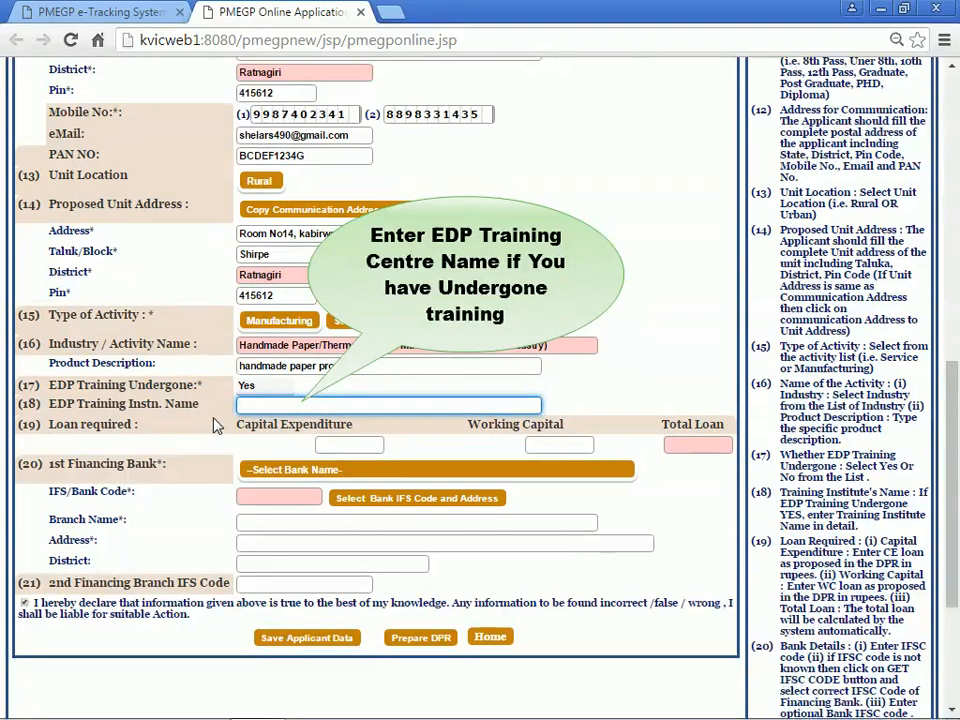
type("Suyog I")
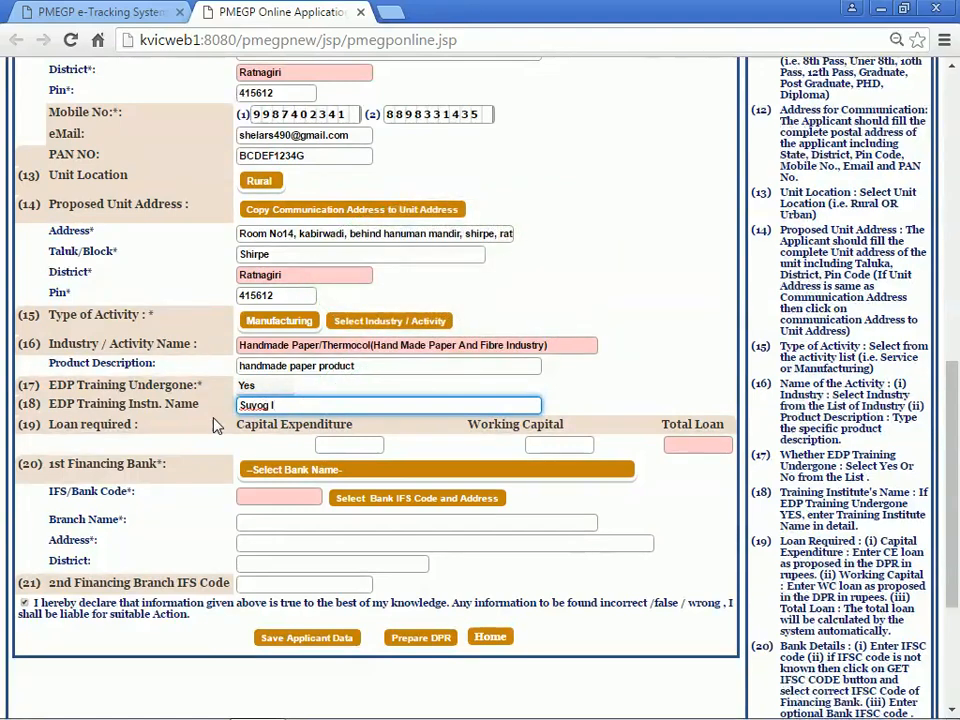
type("nstitution")
left_click(214, 425)
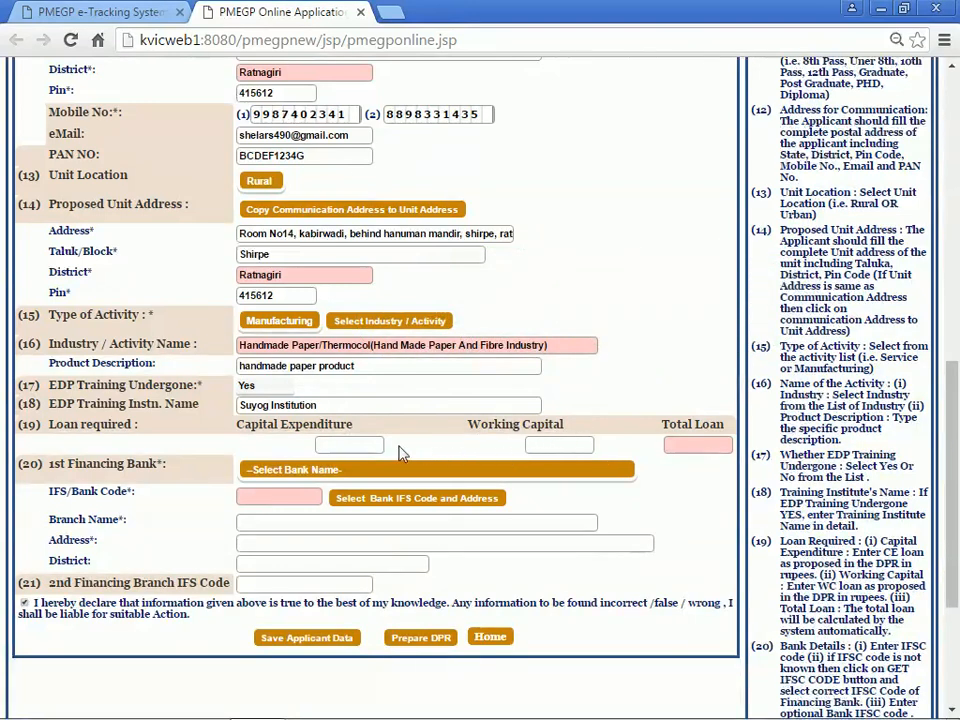
Step: Enter Capital Expenditure 580000 and Working Capital 120000, giving a Total Loan of 700000
left_click(341, 440)
type("5")
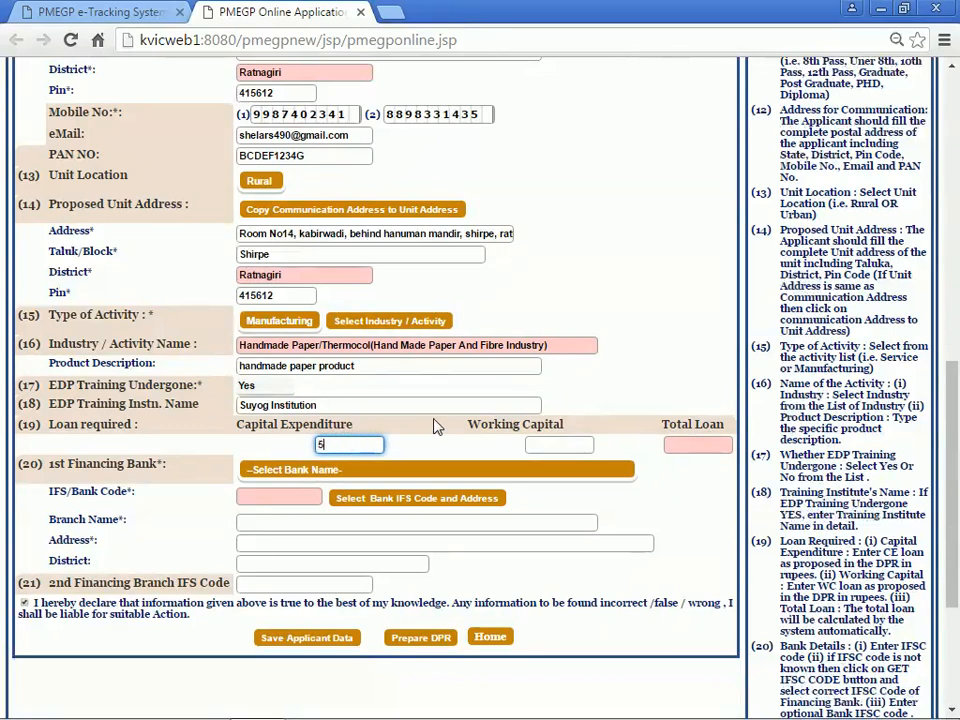
type("80000")
left_click(439, 442)
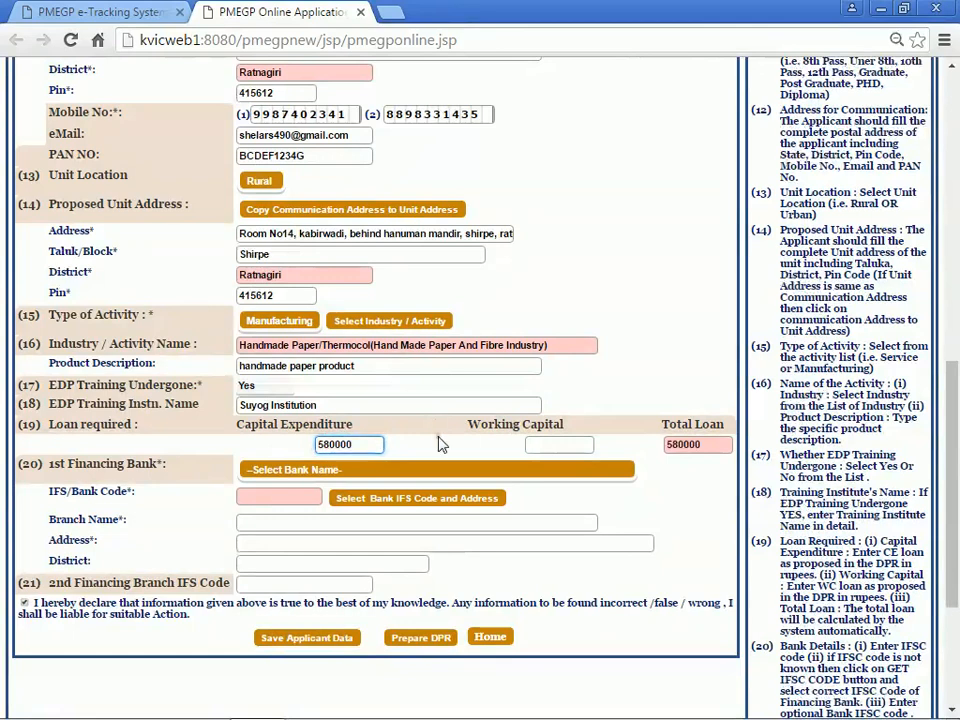
left_click(536, 447)
type("1")
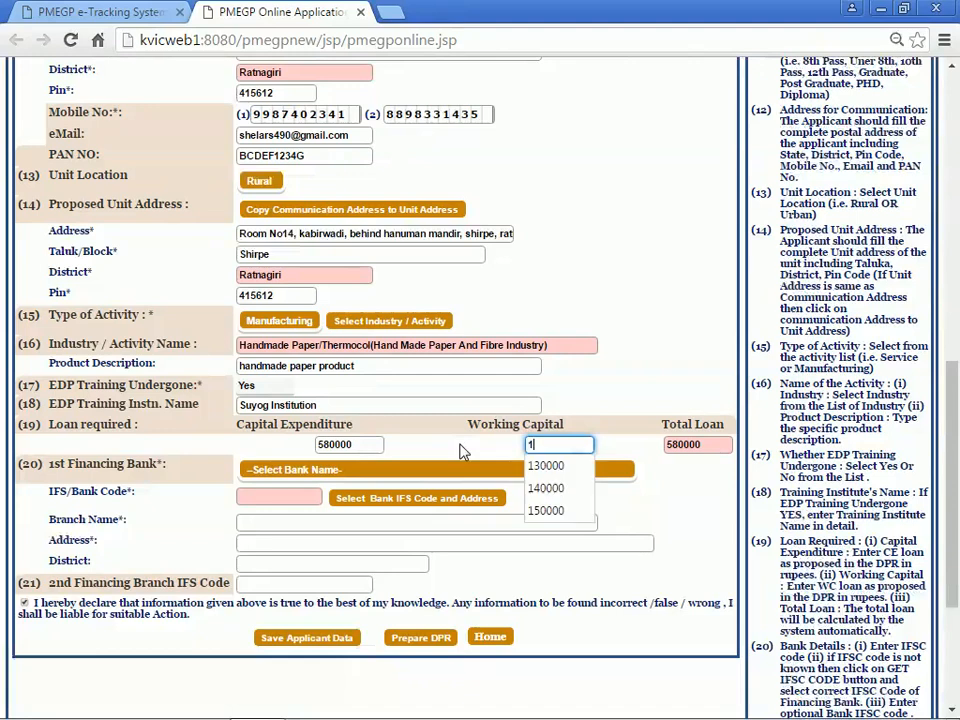
type("20")
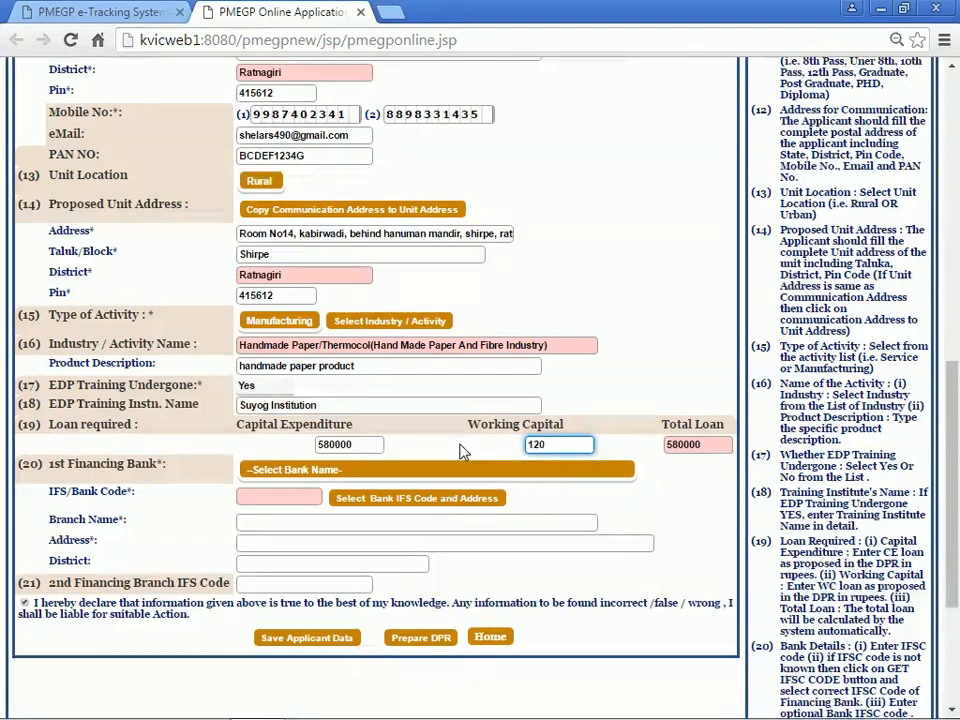
type("000")
left_click(618, 445)
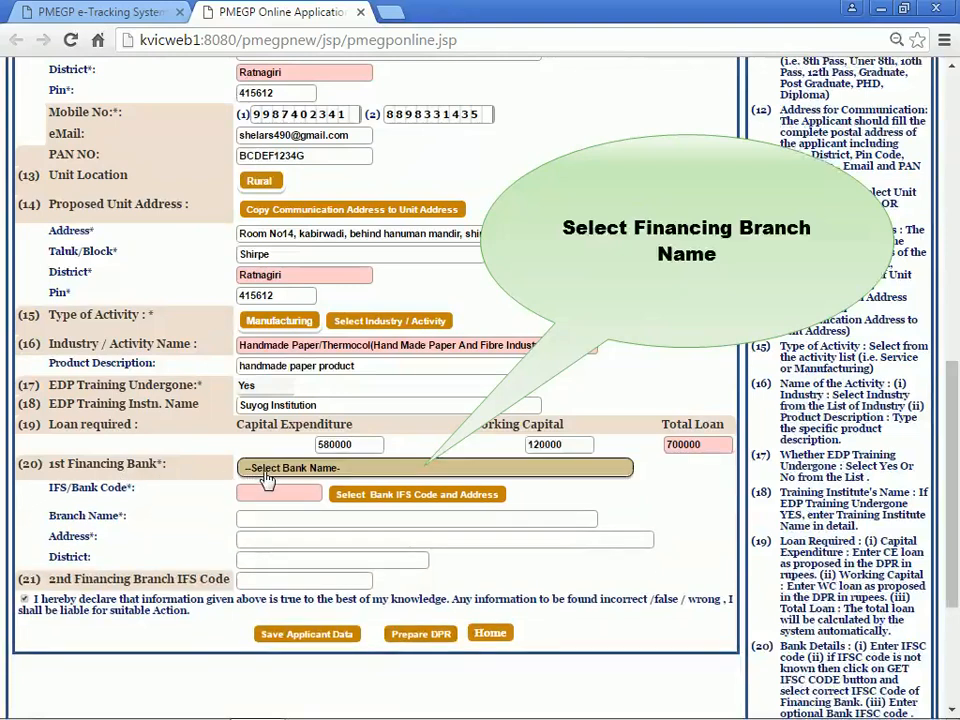
Step: Pick STATE BANK OF INDIA from the 1st Financing Bank list
left_click(267, 470)
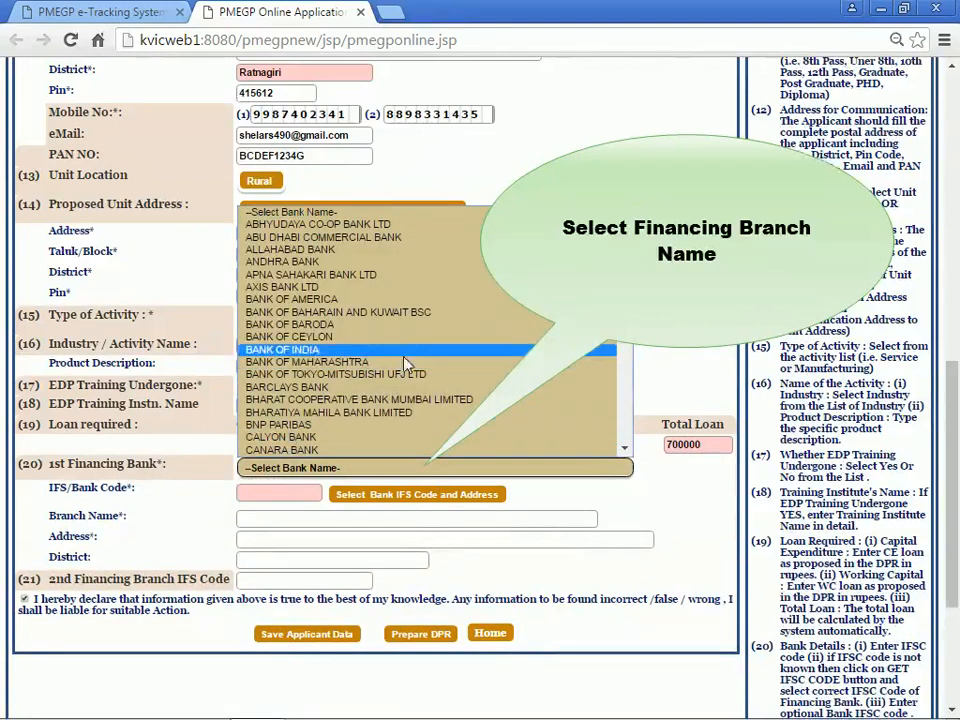
left_click_drag(628, 255, 628, 362)
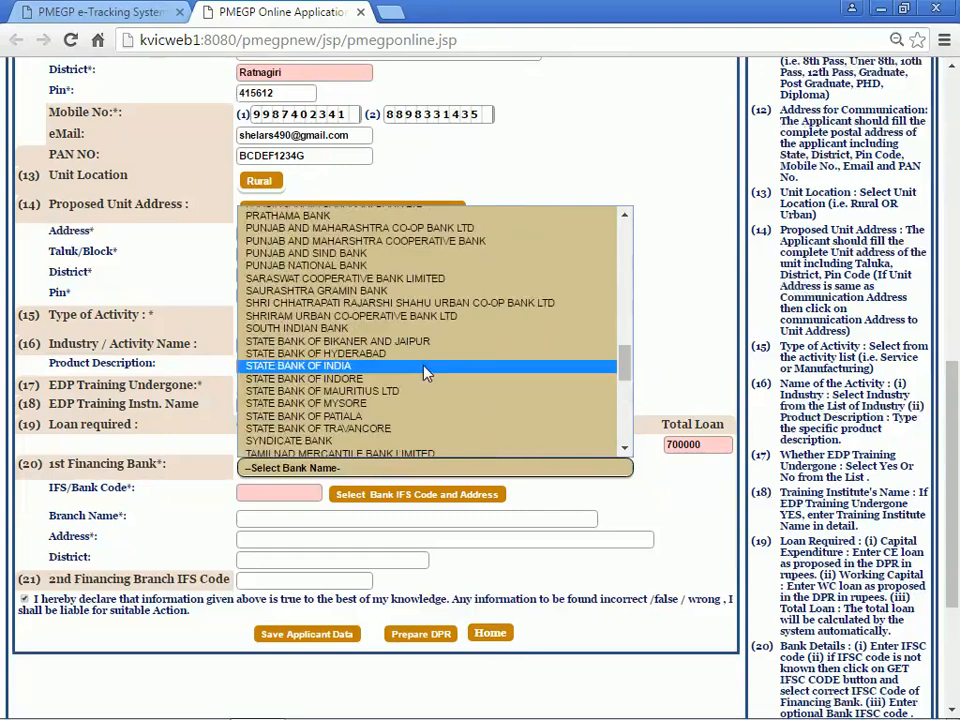
left_click(425, 373)
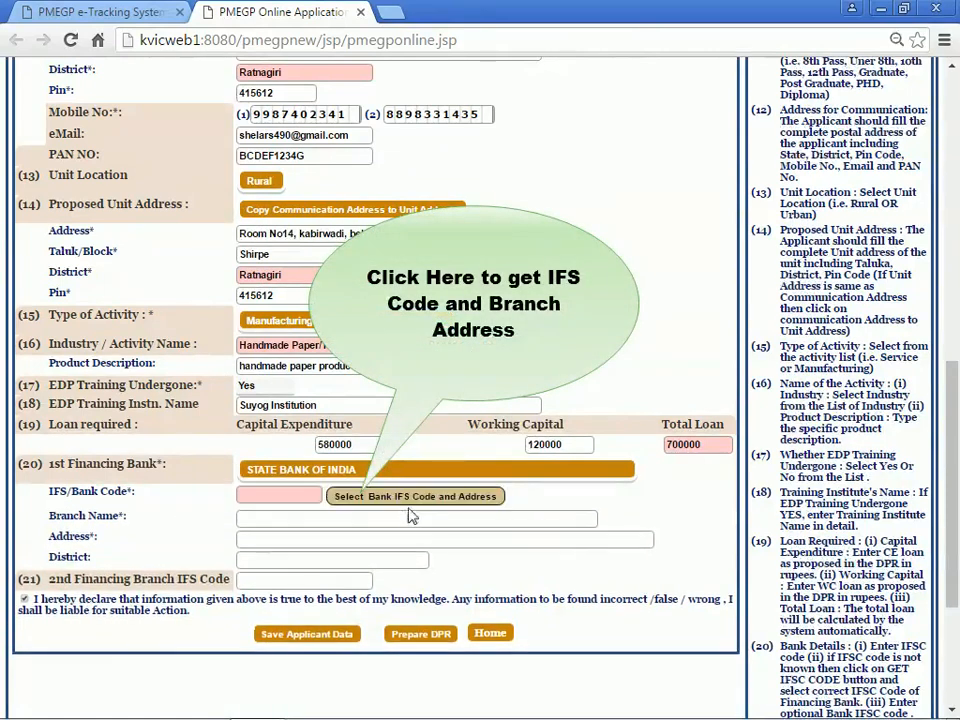
Step: Search branches for 'ratnagiri' and fill in the HATHKHAMBA branch with IFS code SBIN0004747
left_click(423, 500)
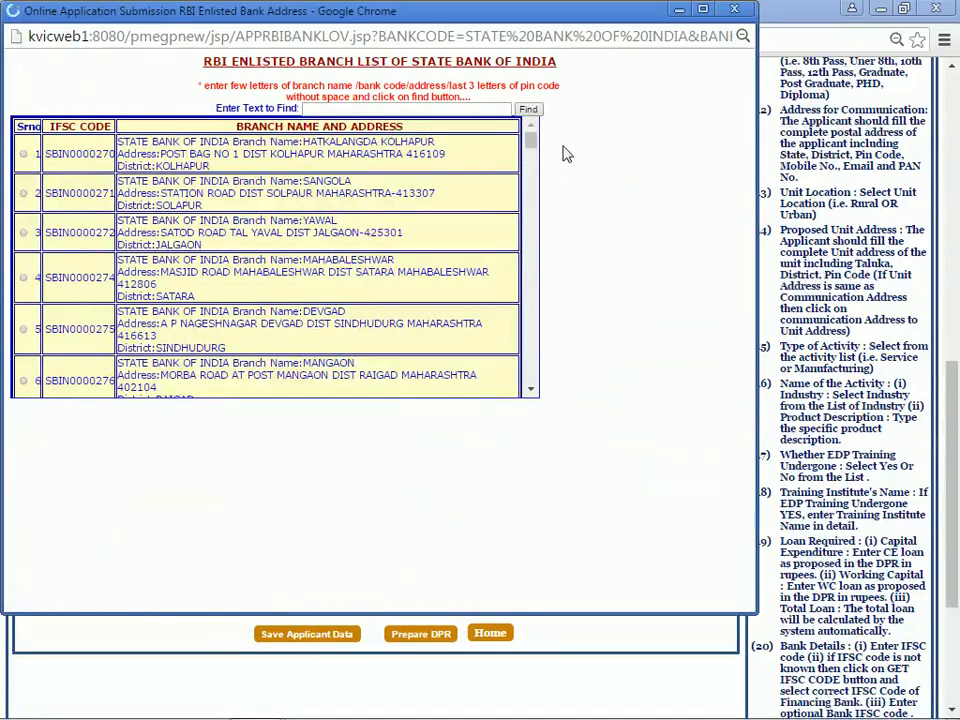
left_click_drag(535, 146, 515, 137)
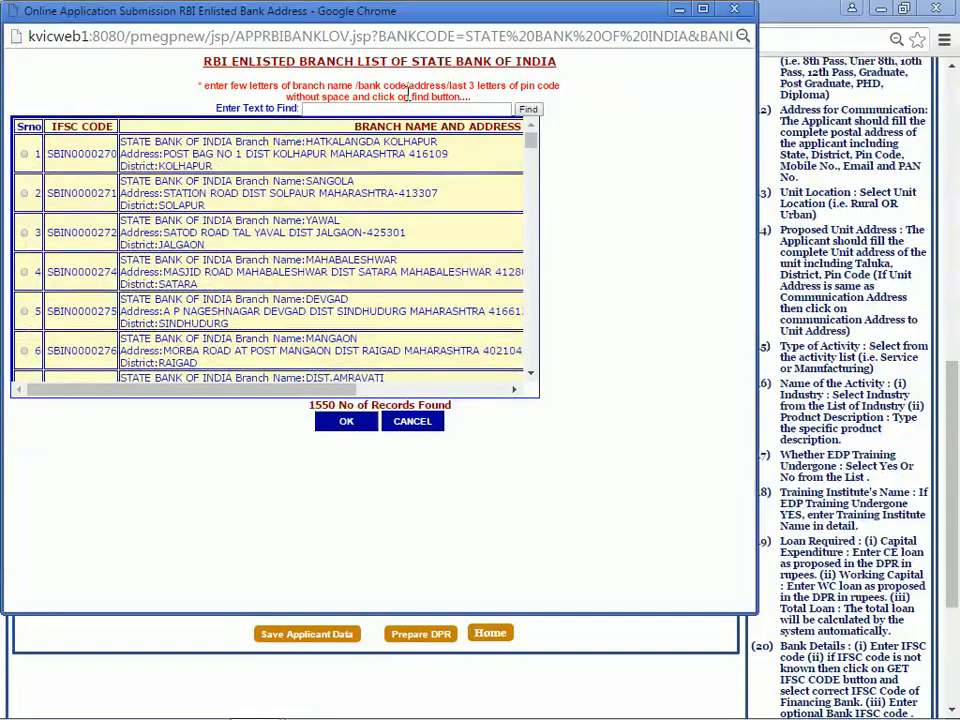
left_click(337, 111)
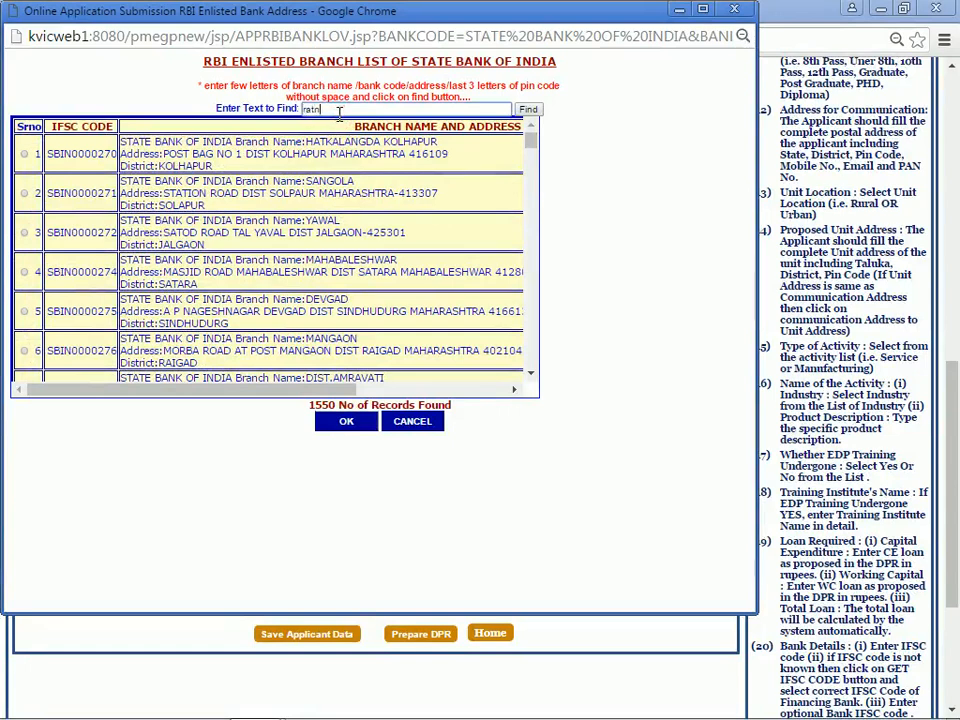
type("ratnagiri")
left_click(530, 112)
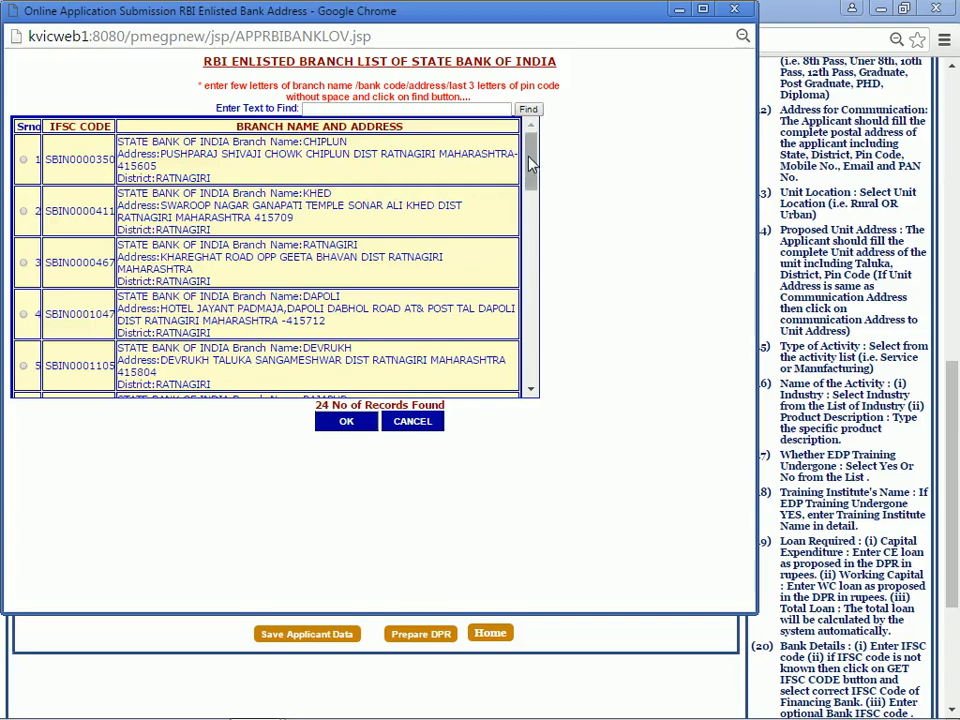
left_click_drag(530, 165, 537, 213)
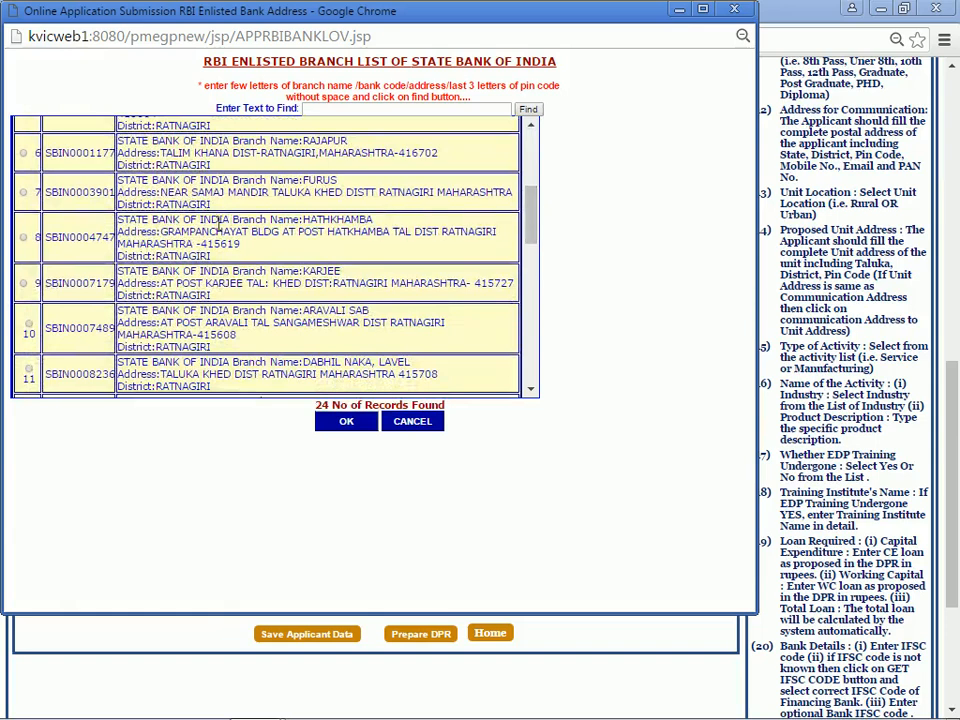
left_click(24, 238)
left_click(329, 424)
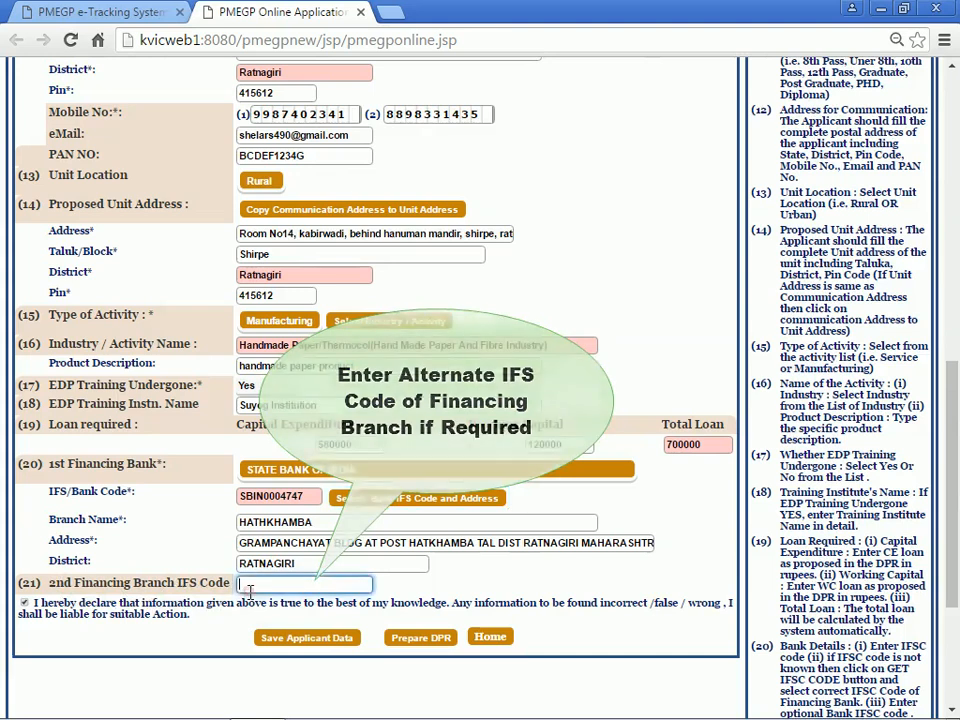
Step: Leave the 2nd Financing Branch IFS Code blank and save the applicant data
left_click(250, 585)
left_click(244, 592)
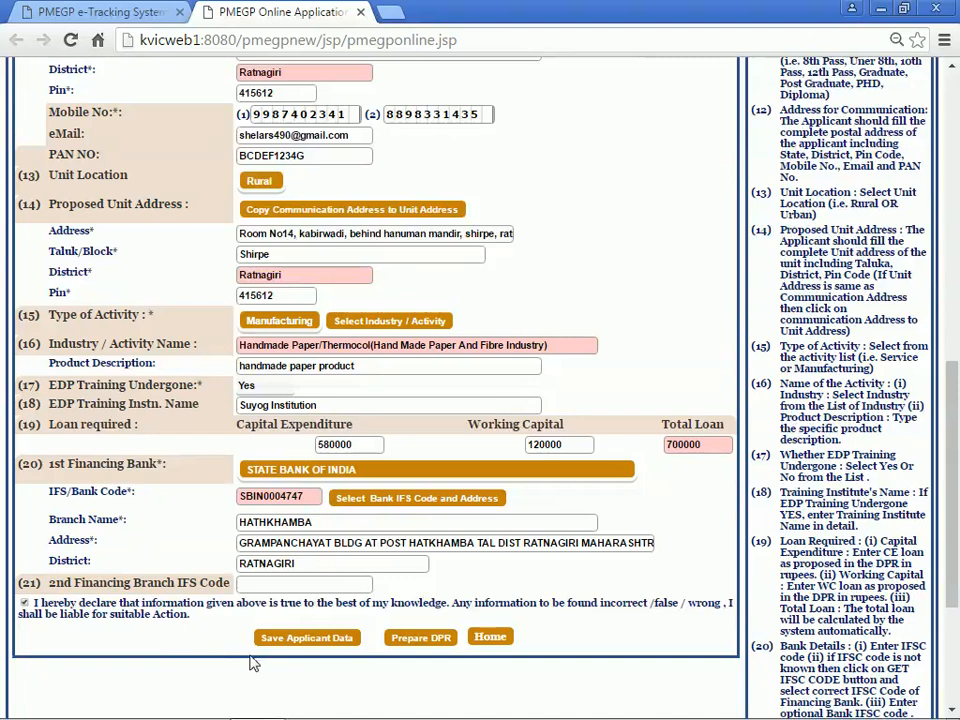
left_click(314, 640)
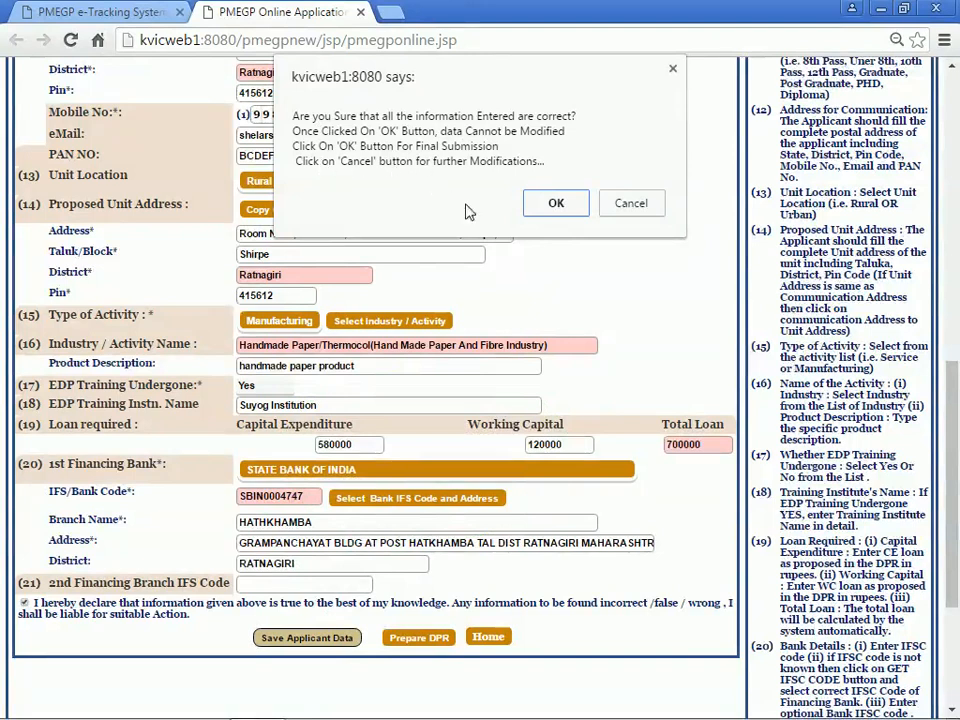
Step: Confirm in the dialog that the entered applicant information is correct
left_click(556, 204)
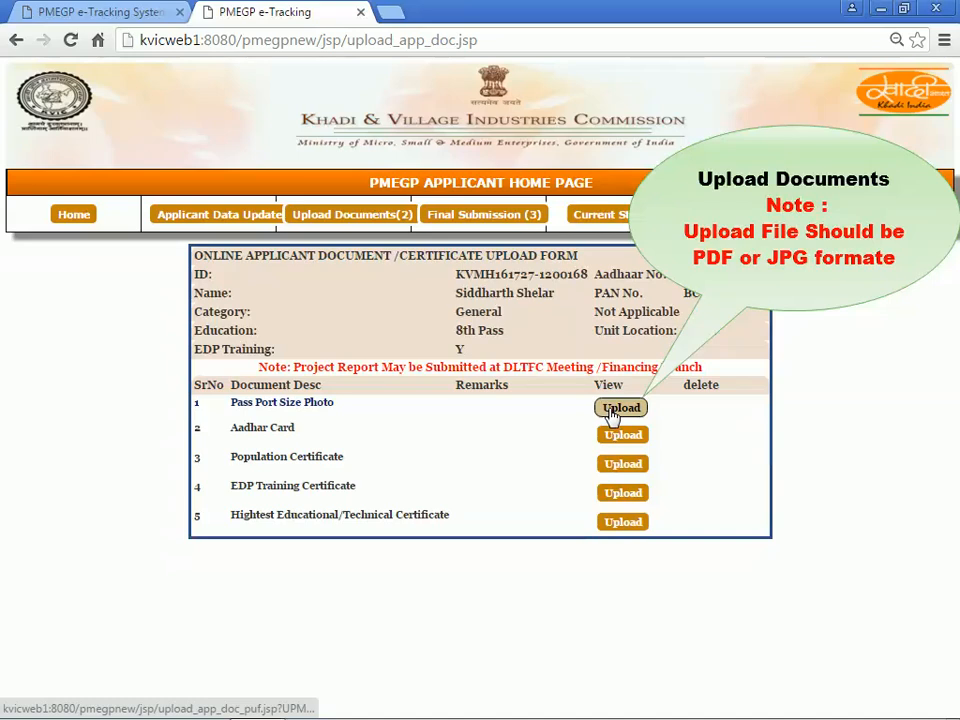
Step: Upload profile_blank01.jpg as the Pass Port Size Photo, leaving the document description blank
left_click(616, 409)
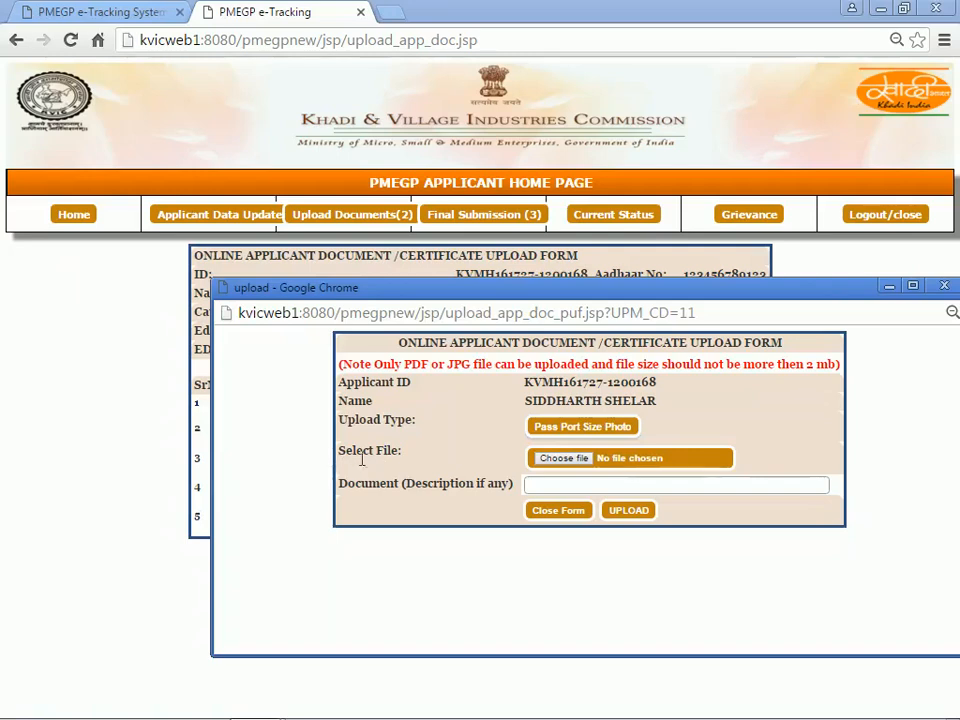
left_click(545, 462)
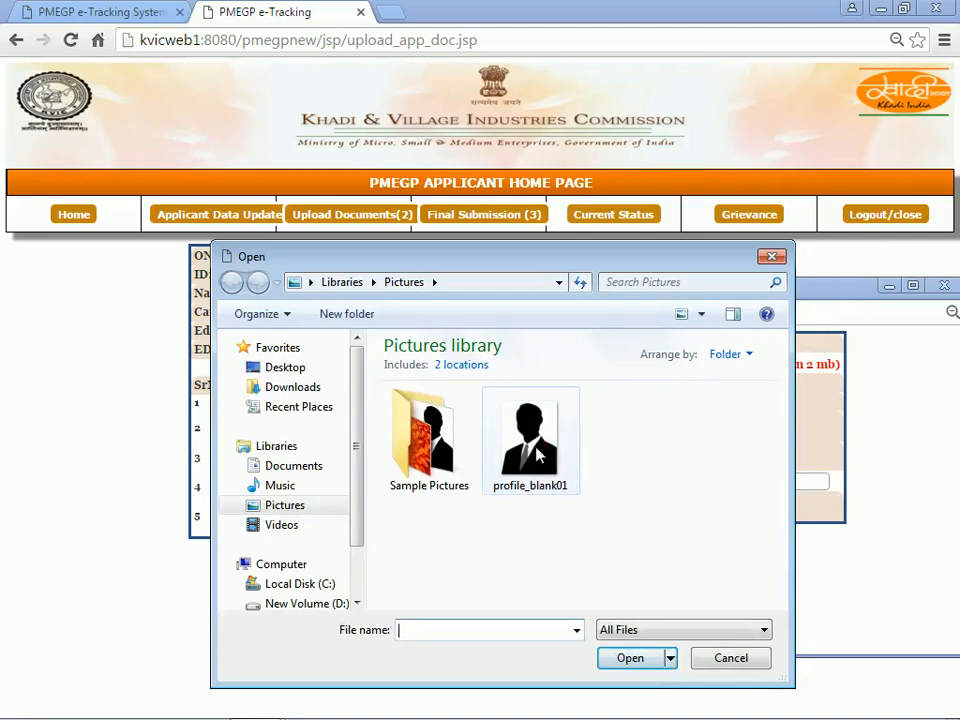
left_click(537, 455)
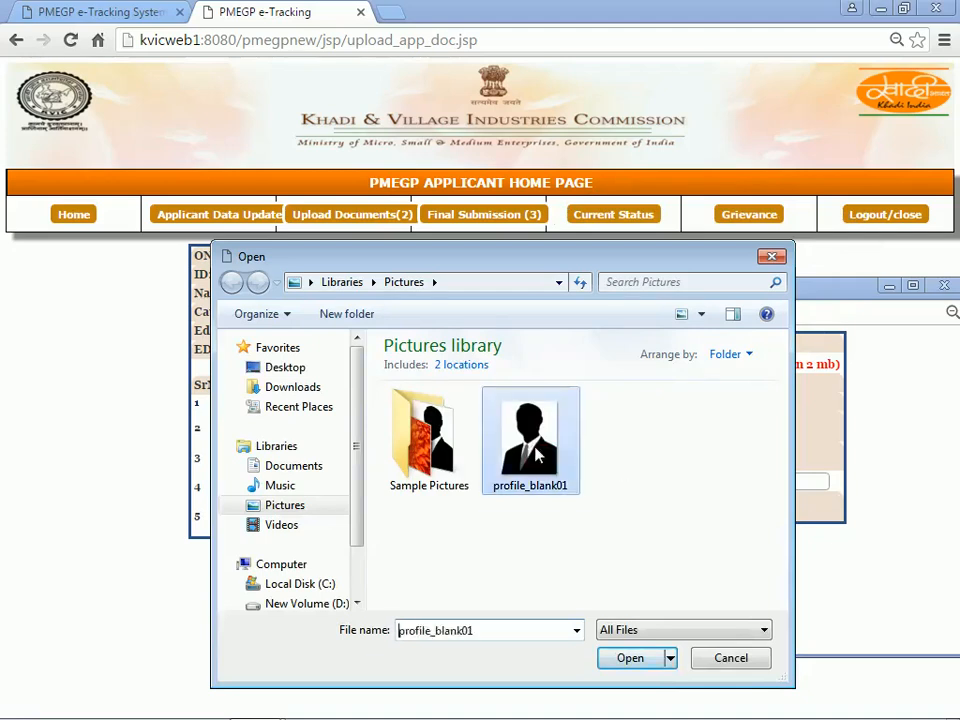
left_click(630, 658)
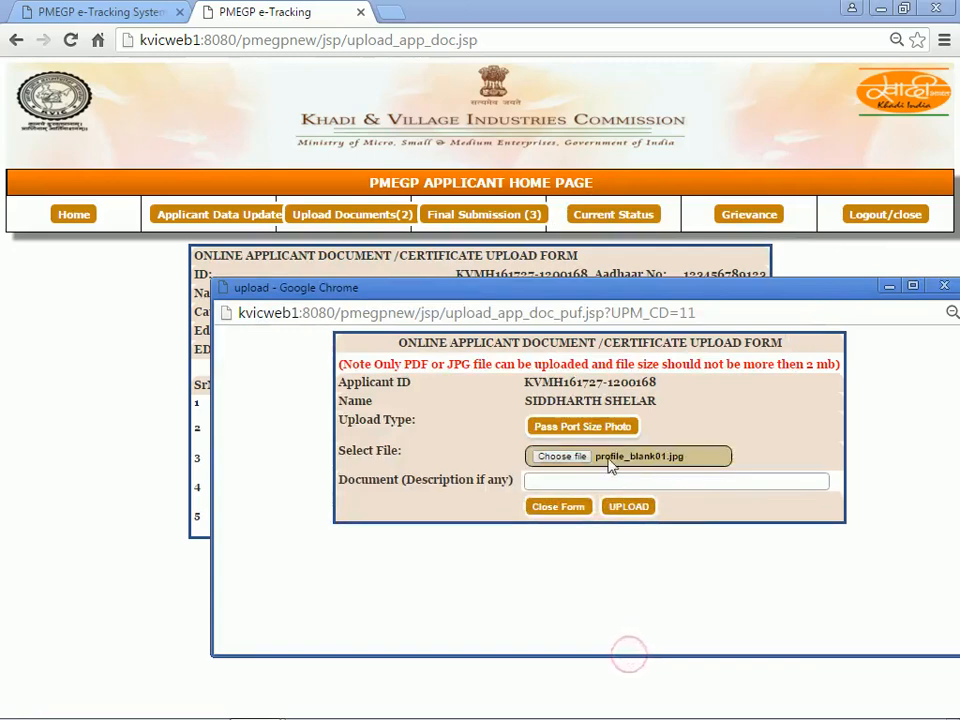
left_click(545, 485)
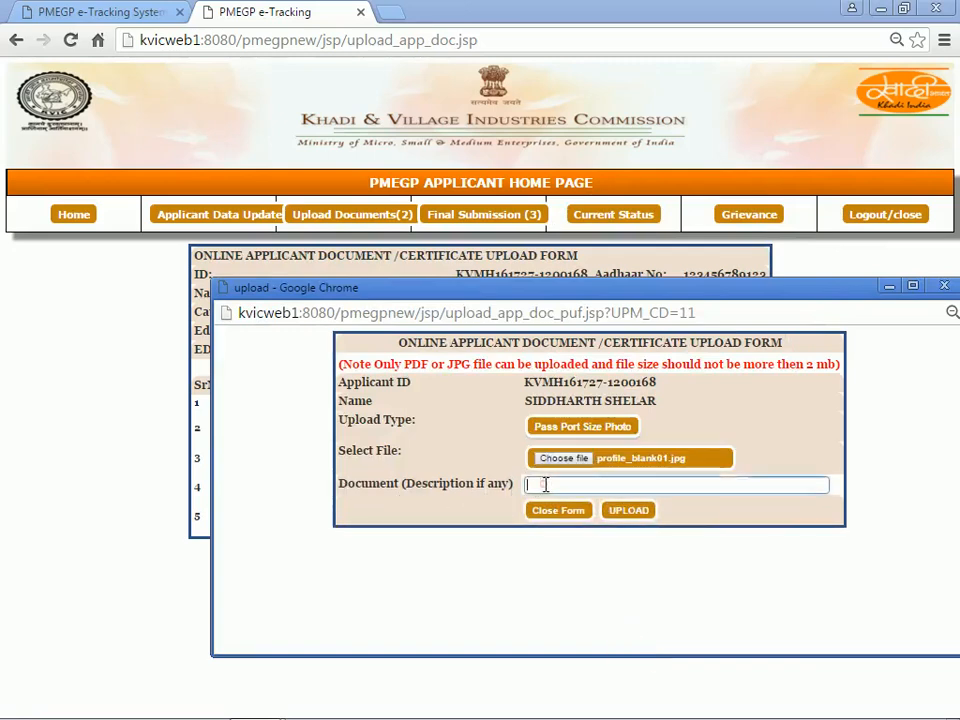
left_click(498, 507)
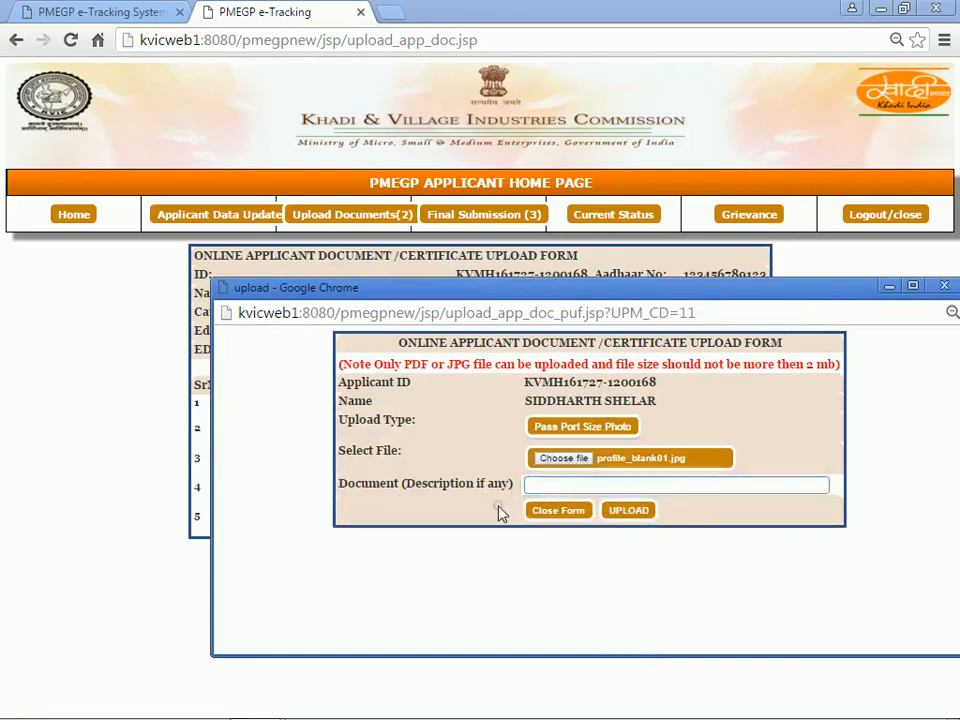
left_click(630, 512)
left_click(629, 512)
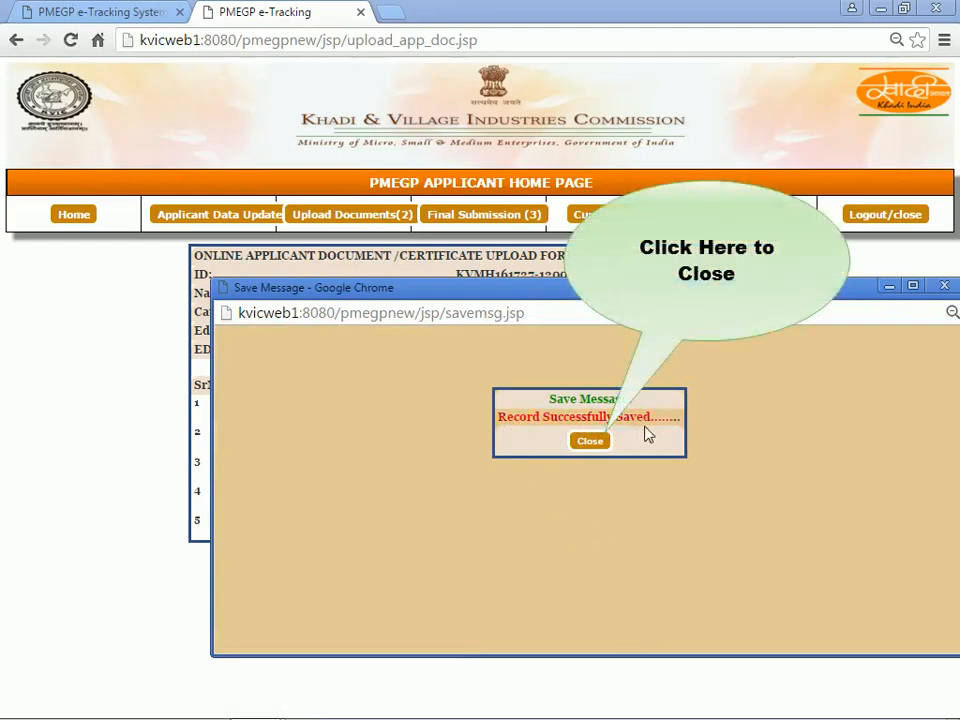
Step: Dismiss the record-saved message and bring up the Final Submission of Application page
left_click(590, 440)
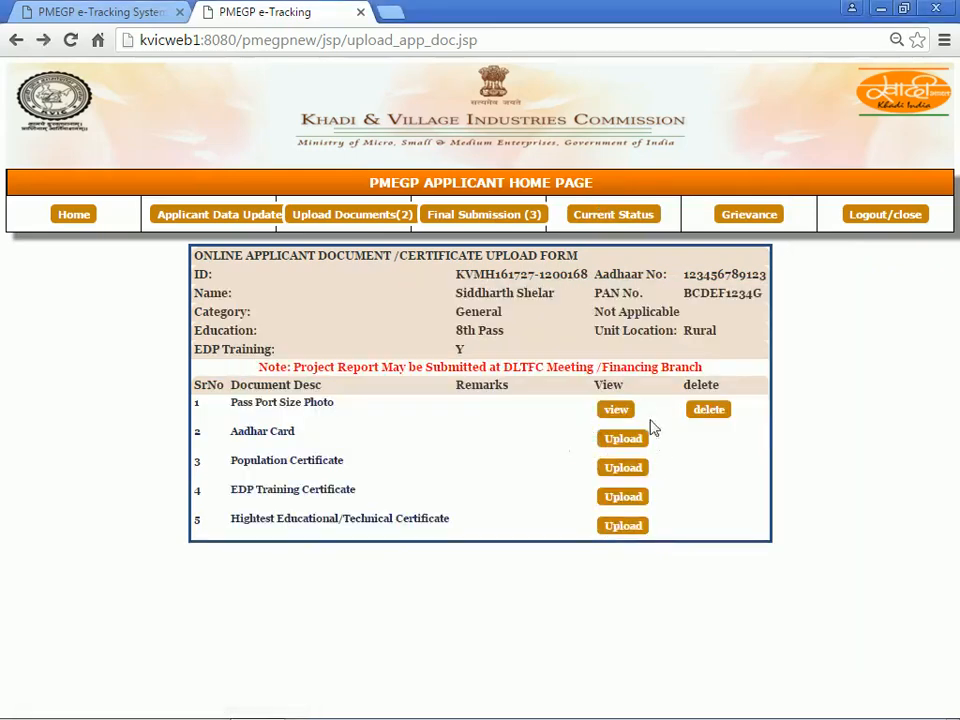
left_click(630, 438)
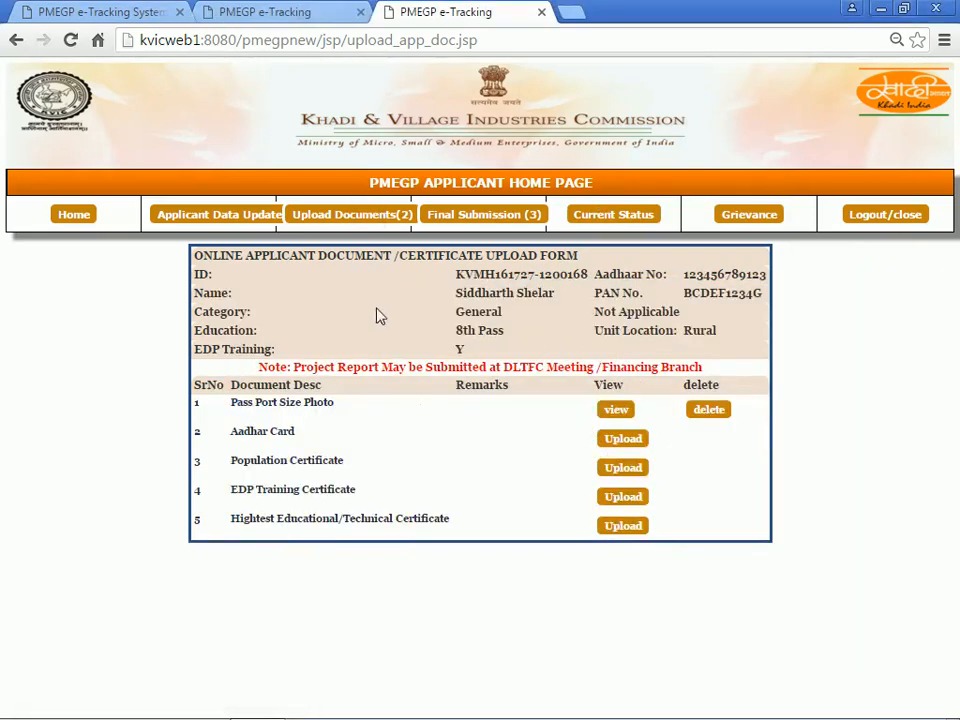
left_click(474, 229)
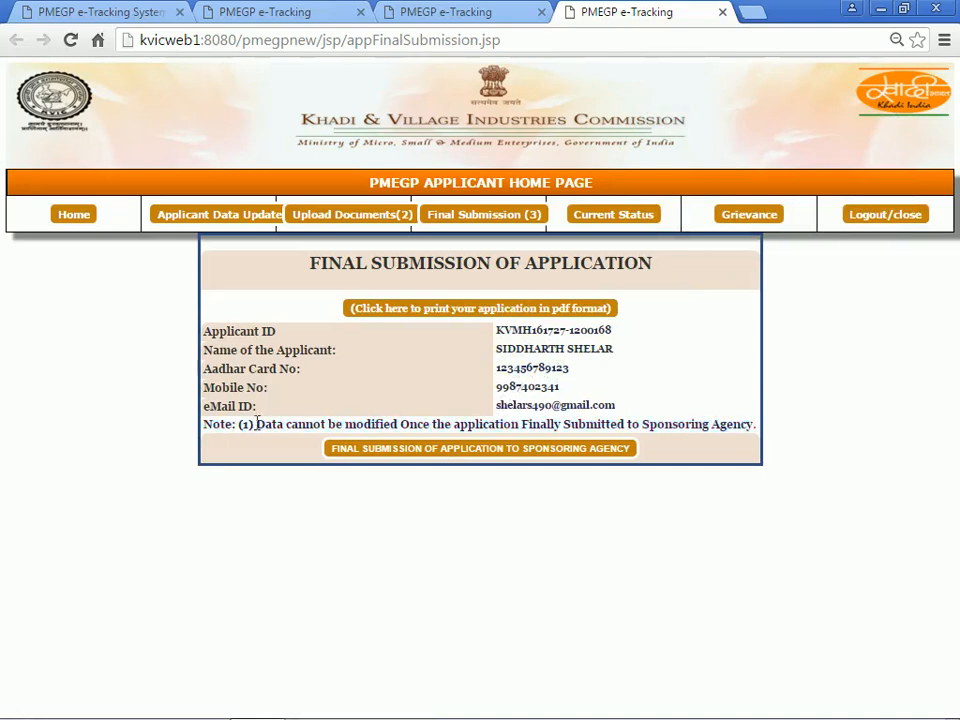
Step: Highlight the note that data cannot be modified after submission, then clear the highlight
left_click_drag(257, 422, 687, 435)
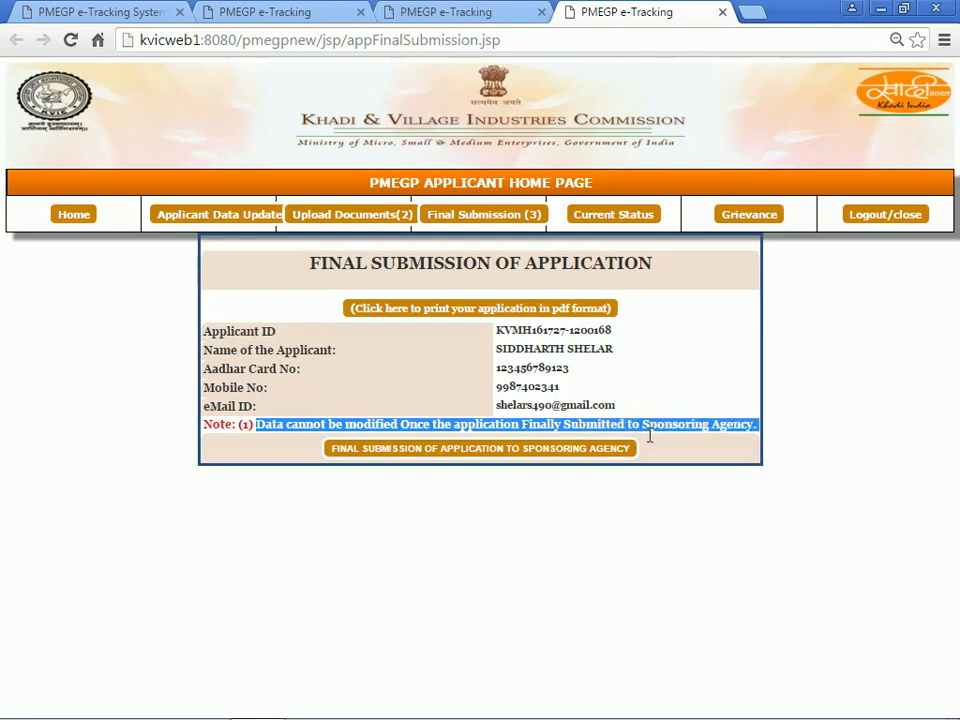
left_click(333, 406)
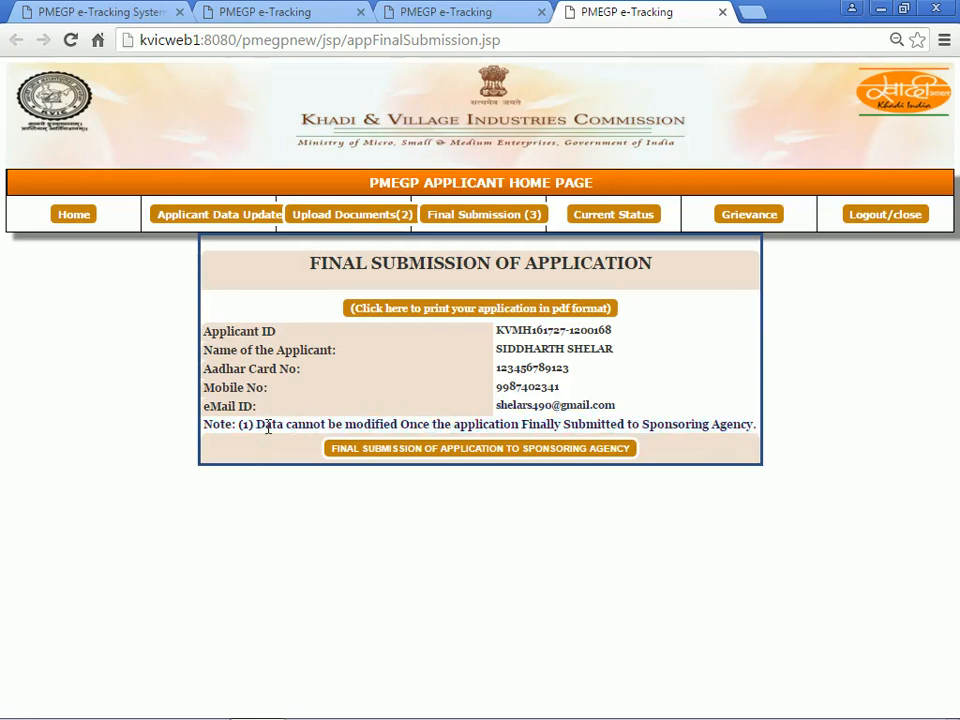